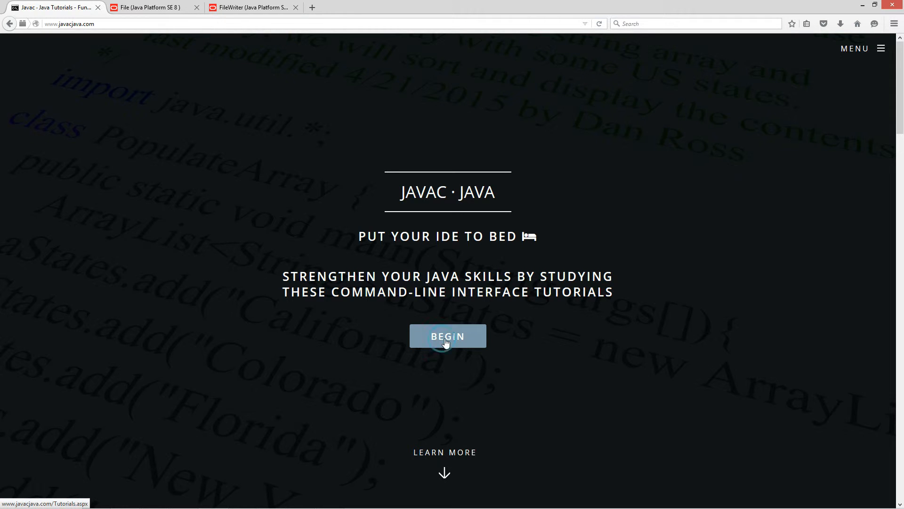
# Step: Go from the javacjava.com home page into the 'File class part one' tutorial
pyautogui.click(446, 340)
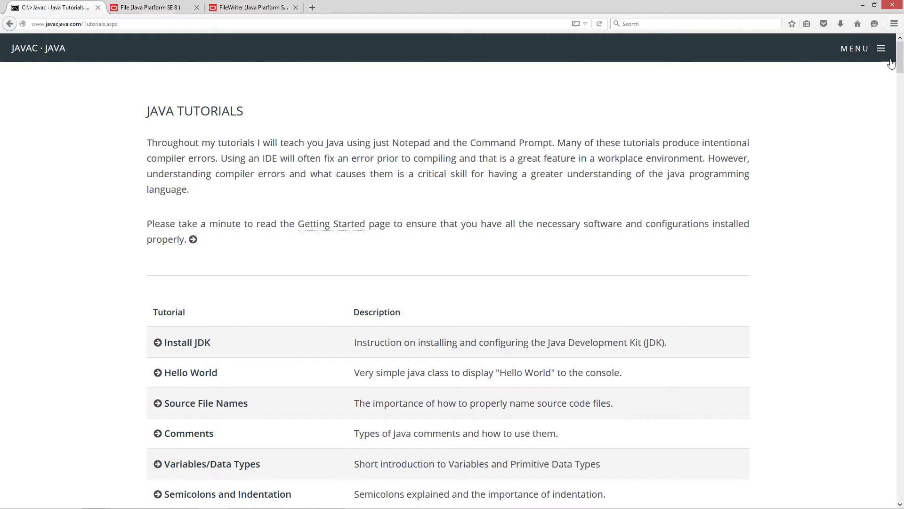
pyautogui.moveTo(898, 56); pyautogui.dragTo(899, 445)
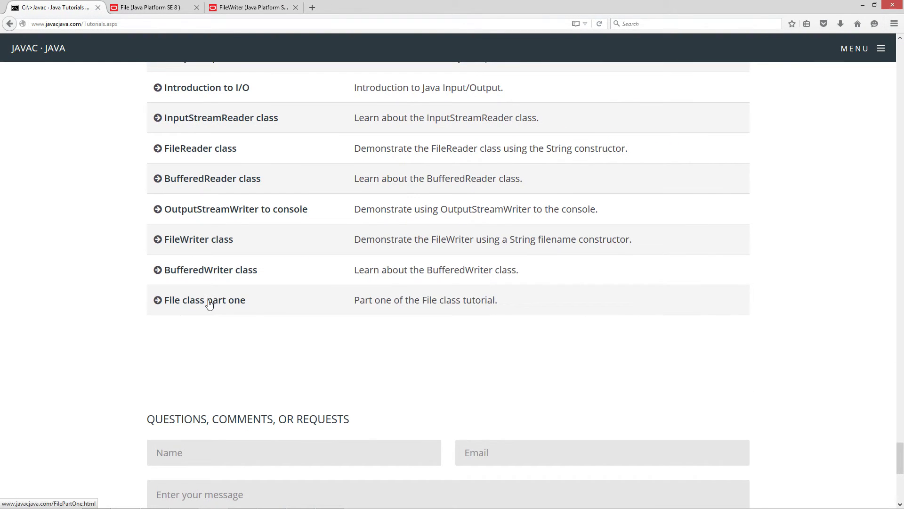
pyautogui.click(216, 304)
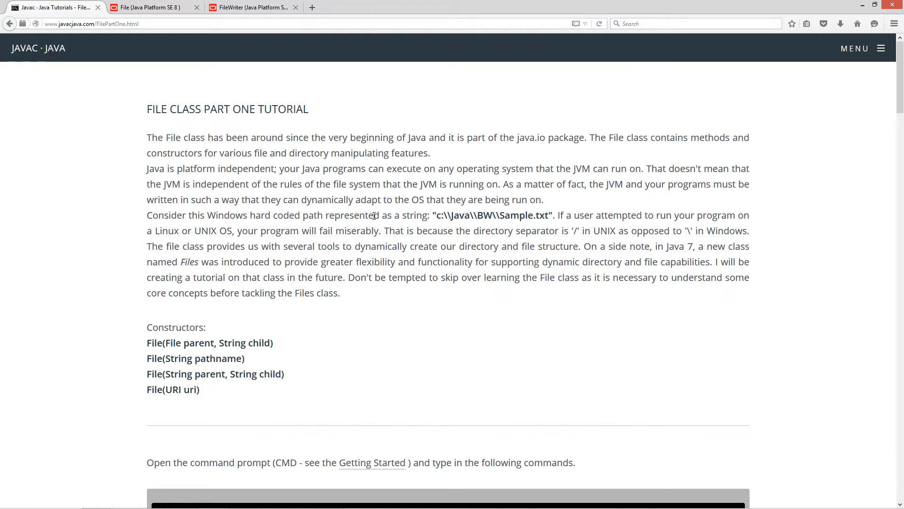
pyautogui.moveTo(435, 216); pyautogui.dragTo(551, 215)
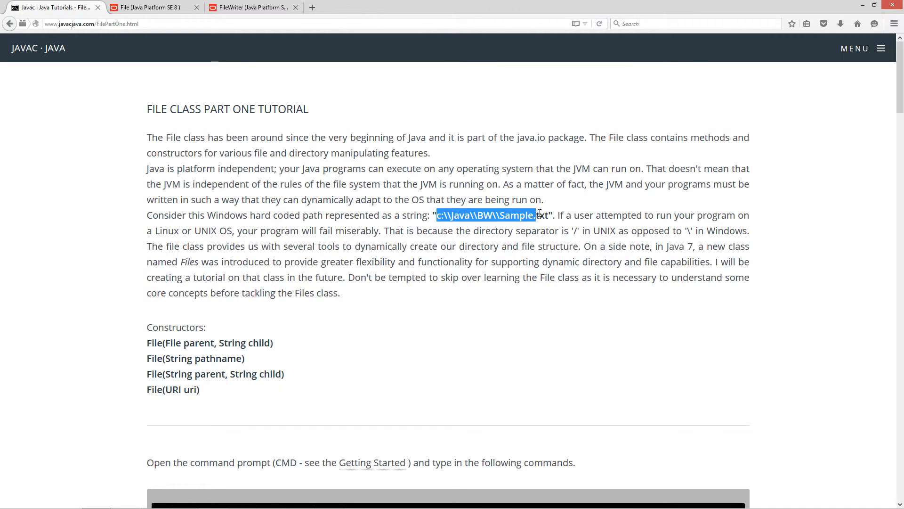
pyautogui.click(480, 212)
pyautogui.moveTo(436, 215); pyautogui.dragTo(438, 216)
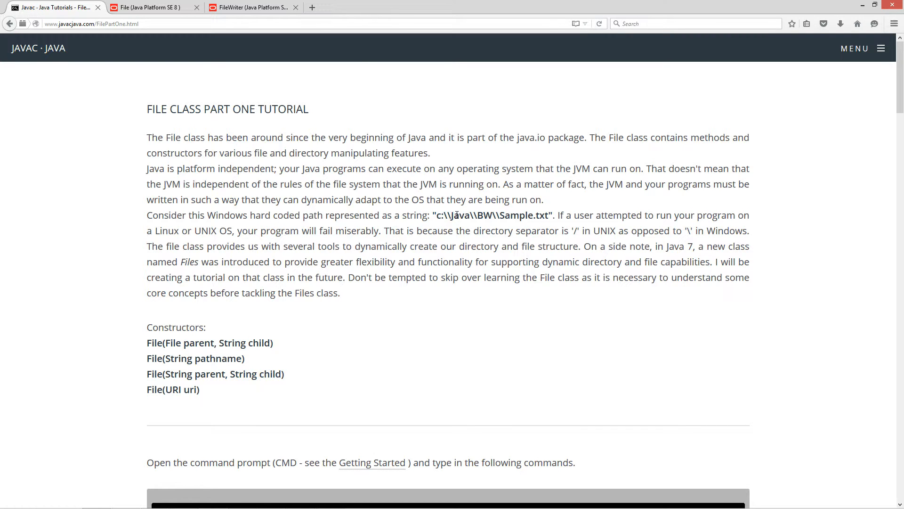
pyautogui.doubleClick(456, 214)
pyautogui.click(445, 216)
pyautogui.moveTo(443, 215); pyautogui.dragTo(447, 215)
pyautogui.click(466, 225)
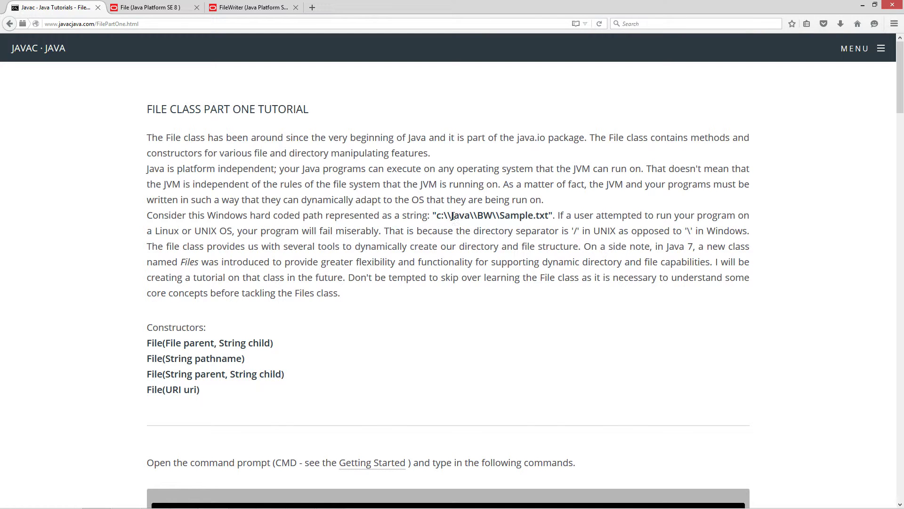
pyautogui.doubleClick(482, 216)
pyautogui.click(478, 217)
pyautogui.moveTo(571, 230); pyautogui.dragTo(580, 230)
pyautogui.moveTo(683, 231); pyautogui.dragTo(690, 230)
pyautogui.click(385, 244)
pyautogui.doubleClick(190, 261)
pyautogui.click(249, 265)
pyautogui.doubleClick(548, 276)
pyautogui.doubleClick(299, 294)
pyautogui.scroll(-4, 360, 325)
pyautogui.scroll(2, 374, 325)
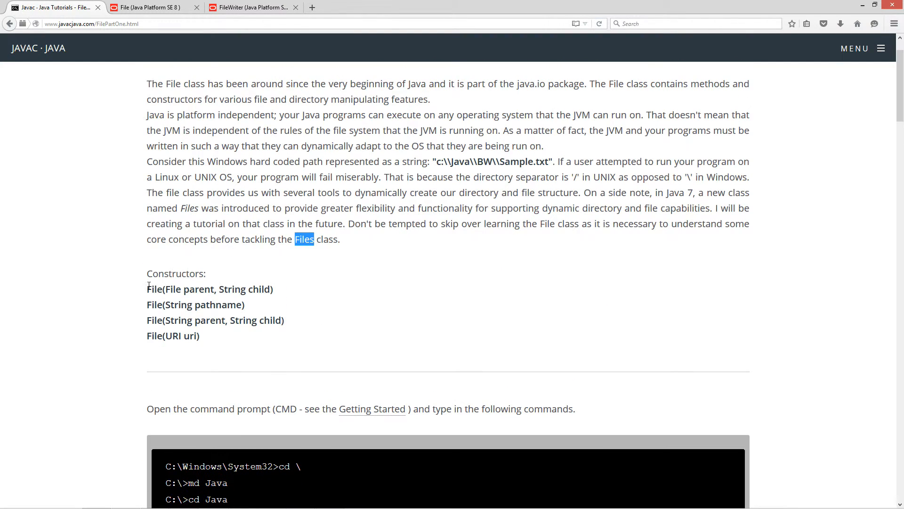
pyautogui.moveTo(147, 284); pyautogui.dragTo(212, 337)
pyautogui.click(215, 336)
pyautogui.moveTo(165, 289); pyautogui.dragTo(214, 291)
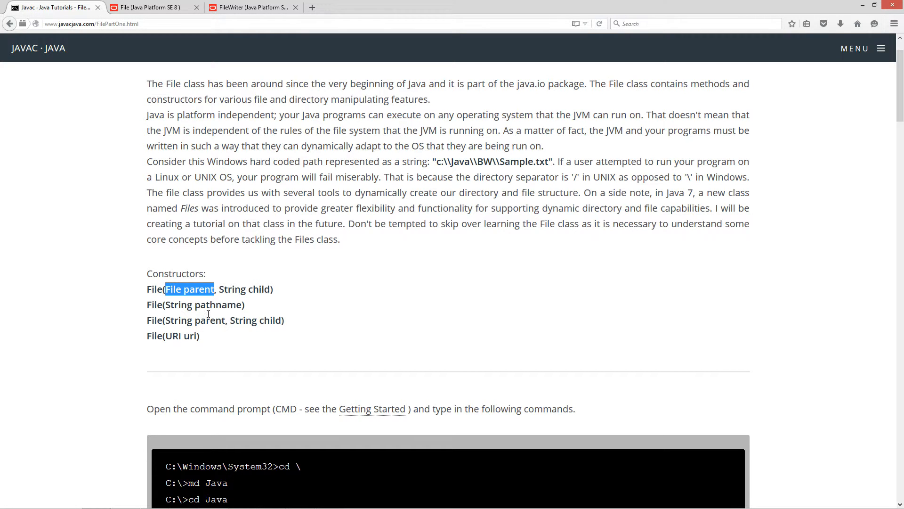
pyautogui.moveTo(219, 289); pyautogui.dragTo(270, 289)
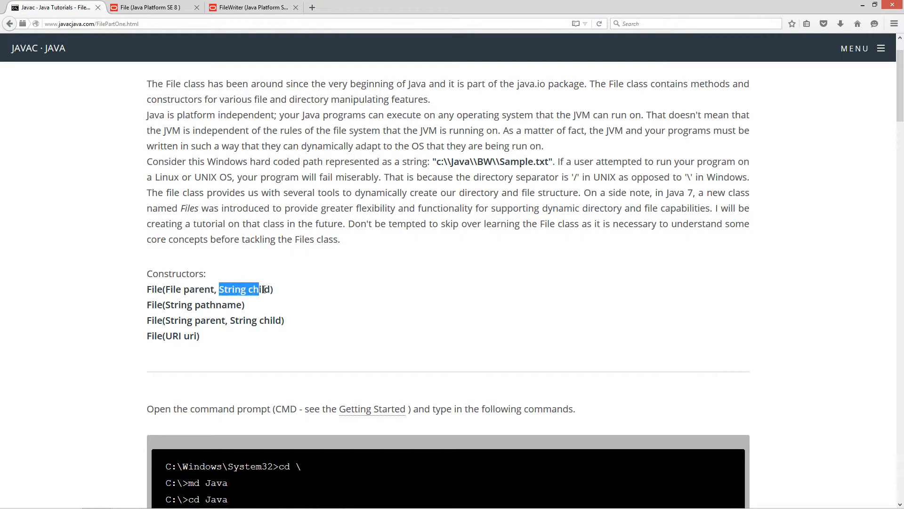
pyautogui.moveTo(212, 289); pyautogui.dragTo(167, 290)
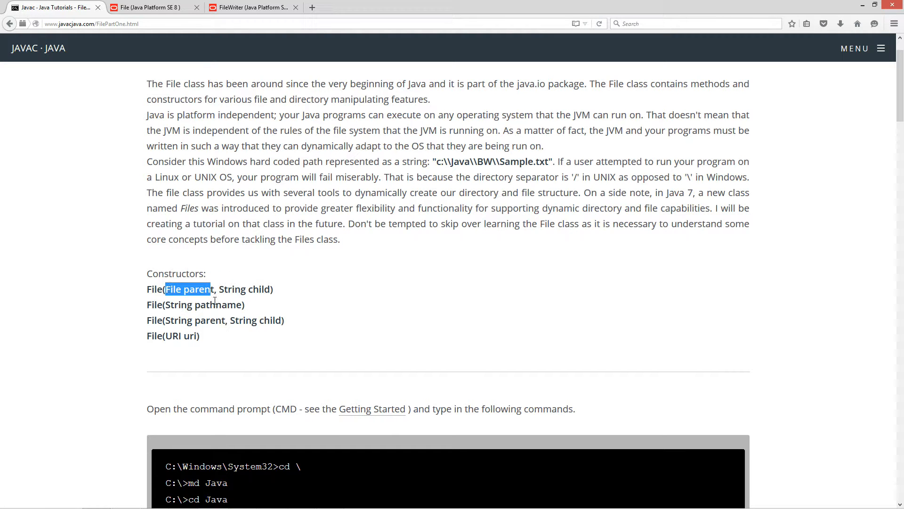
pyautogui.moveTo(218, 289); pyautogui.dragTo(271, 290)
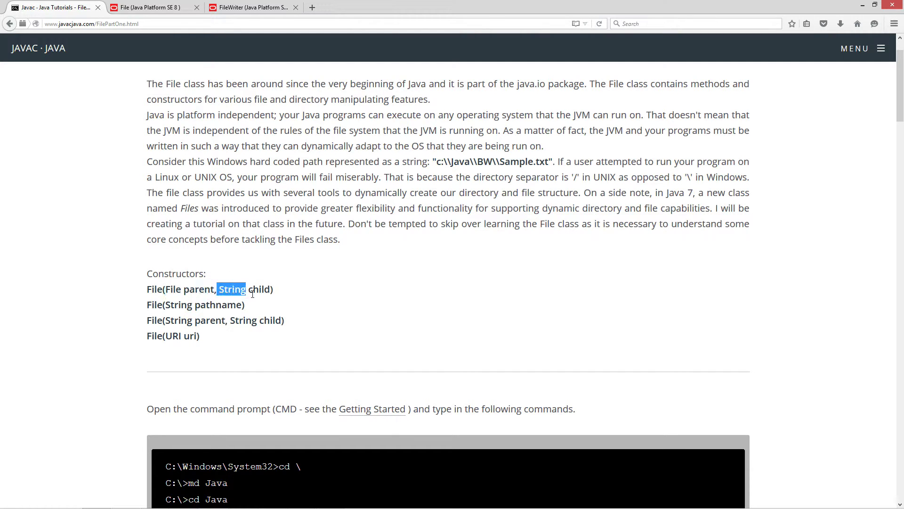
pyautogui.click(169, 302)
pyautogui.moveTo(433, 161); pyautogui.dragTo(551, 161)
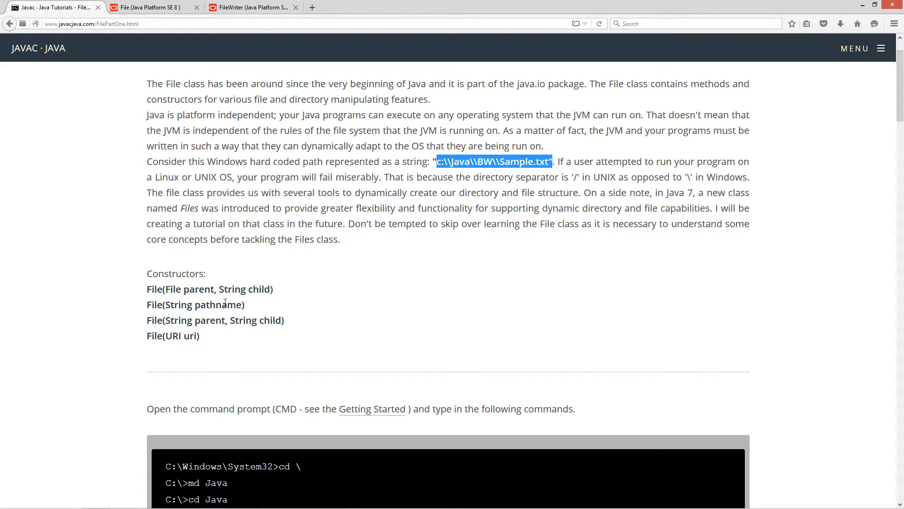
pyautogui.click(191, 311)
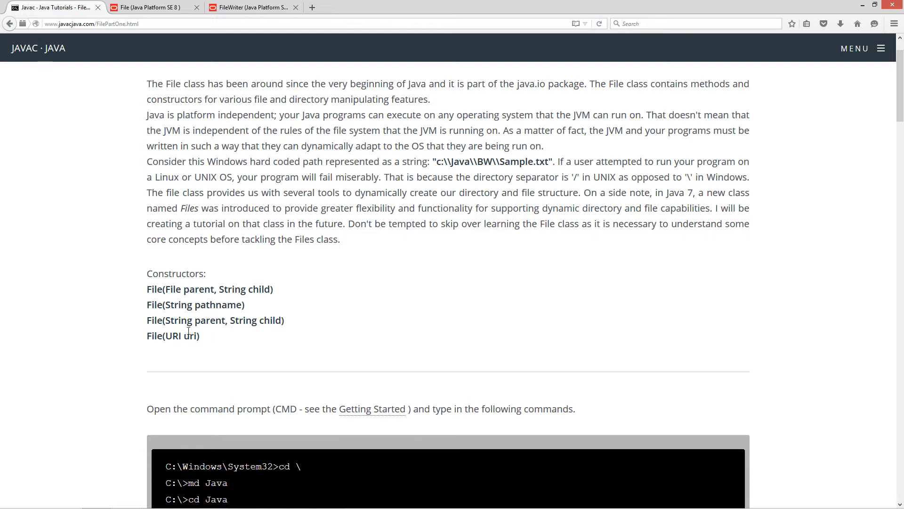
pyautogui.moveTo(285, 322); pyautogui.dragTo(122, 297)
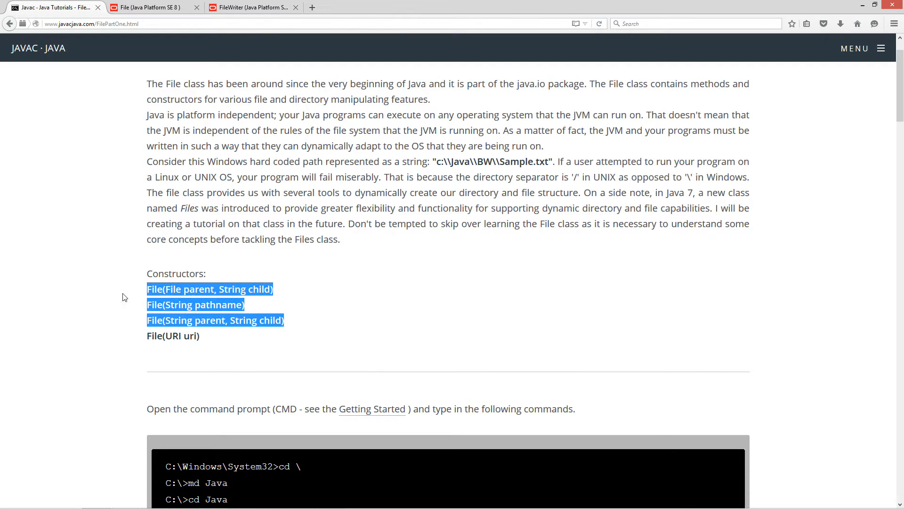
pyautogui.moveTo(208, 335); pyautogui.dragTo(145, 338)
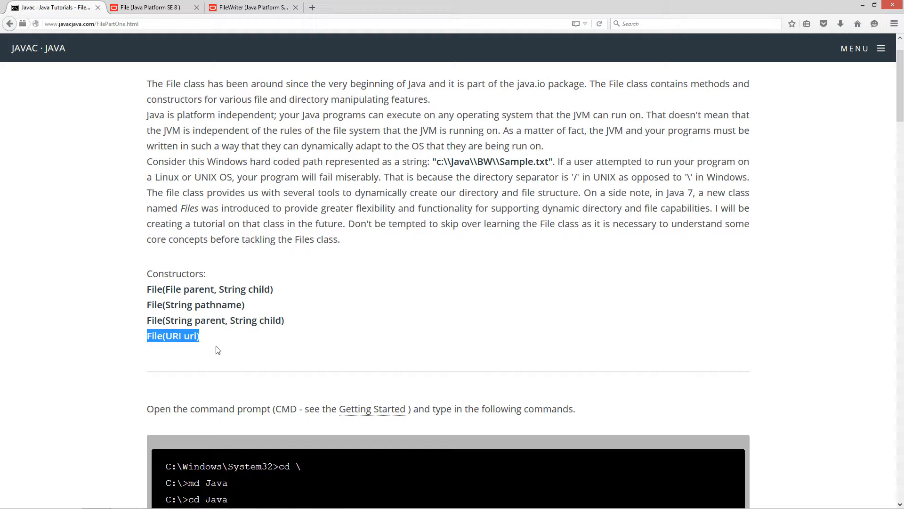
pyautogui.moveTo(182, 335); pyautogui.dragTo(147, 336)
pyautogui.scroll(-3, 305, 283)
pyautogui.scroll(-2, 343, 233)
pyautogui.scroll(5, 342, 233)
# Step: Copy the selected FilePartOne program code via the right-click Copy command
pyautogui.click(346, 329)
pyautogui.scroll(-1, 656, 288)
pyautogui.scroll(-3, 657, 288)
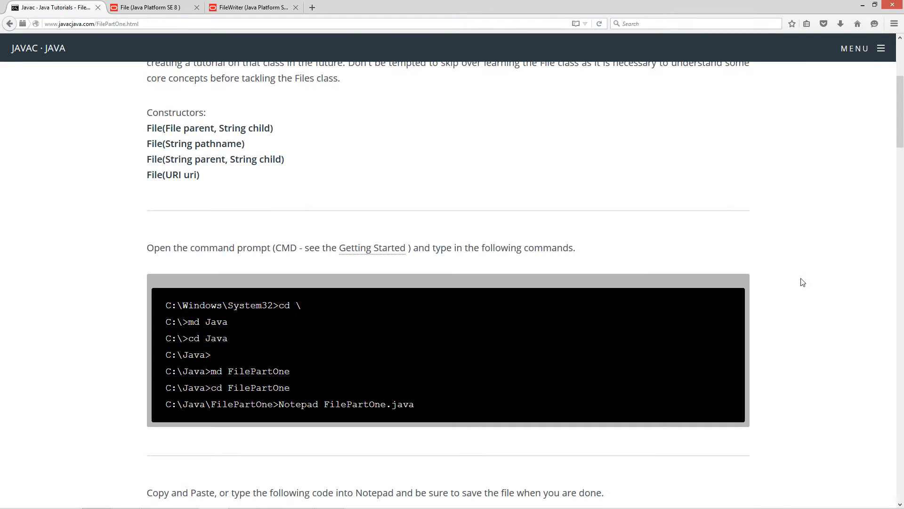
pyautogui.scroll(-5, 803, 280)
pyautogui.scroll(-3, 803, 281)
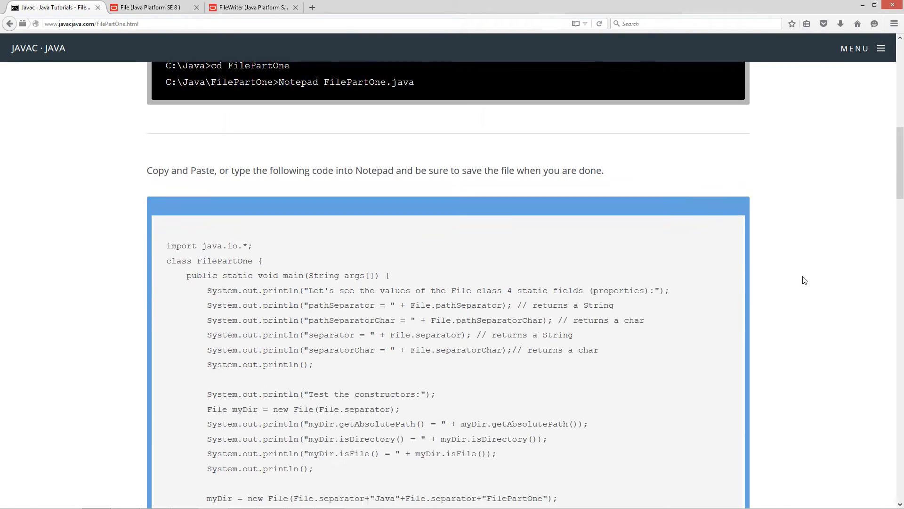
pyautogui.scroll(-2, 424, 248)
pyautogui.moveTo(167, 190)
pyautogui.mouseDown()
pyautogui.moveTo(249, 386)
pyautogui.moveTo(214, 434)
pyautogui.mouseUp()
pyautogui.scroll(-3, 249, 386)
pyautogui.scroll(-2, 249, 386)
pyautogui.scroll(-5, 249, 386)
pyautogui.scroll(-3, 233, 409)
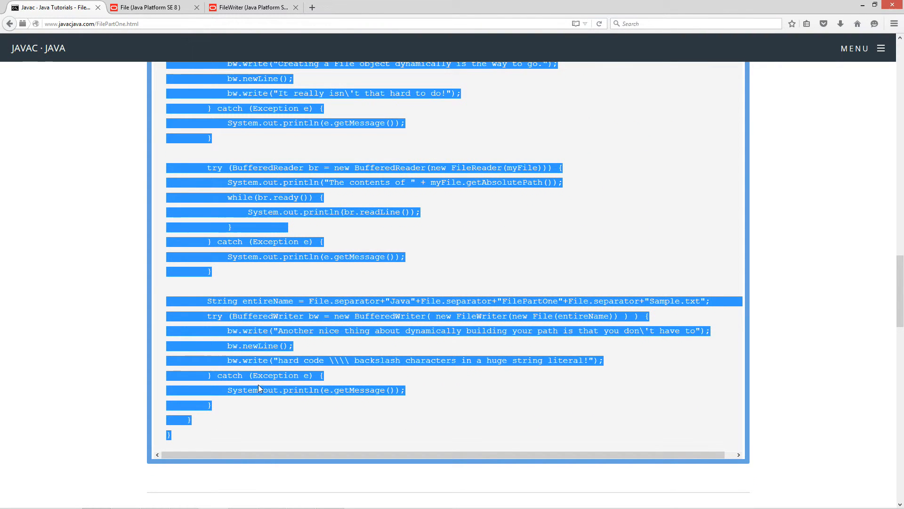
pyautogui.rightClick(344, 327)
pyautogui.click(366, 334)
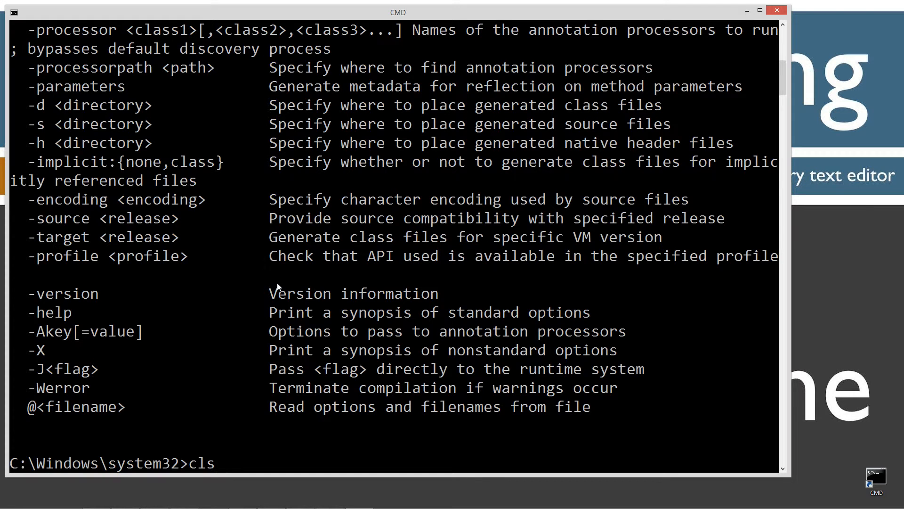
# Step: Create C:\Java\FilePartOne with md/cd commands and make it the current directory
pyautogui.press('Return')
pyautogui.write('cd \\')
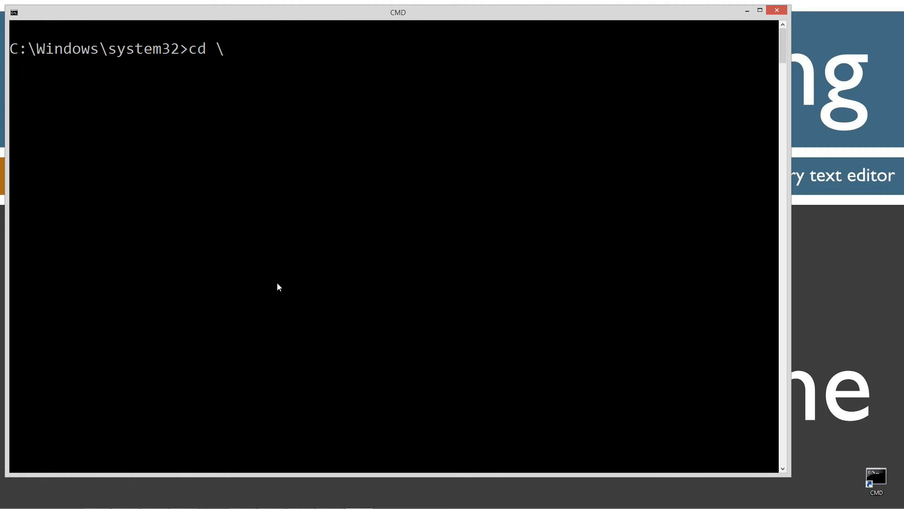
pyautogui.press('Return')
pyautogui.write('md Java')
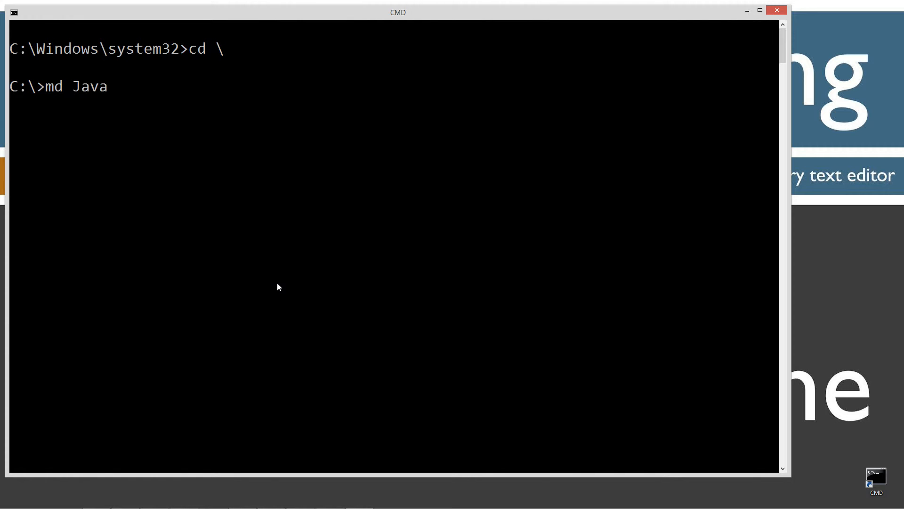
pyautogui.press('Return')
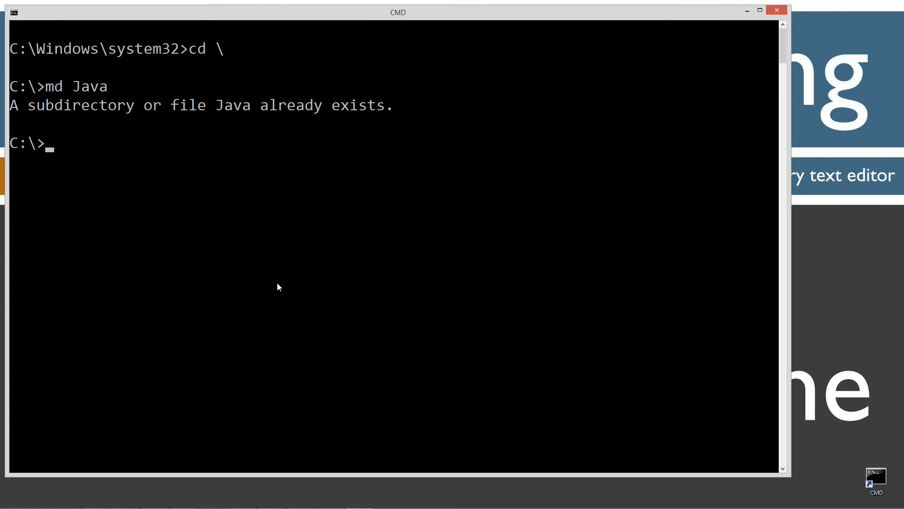
pyautogui.write('cd Java')
pyautogui.press('Return')
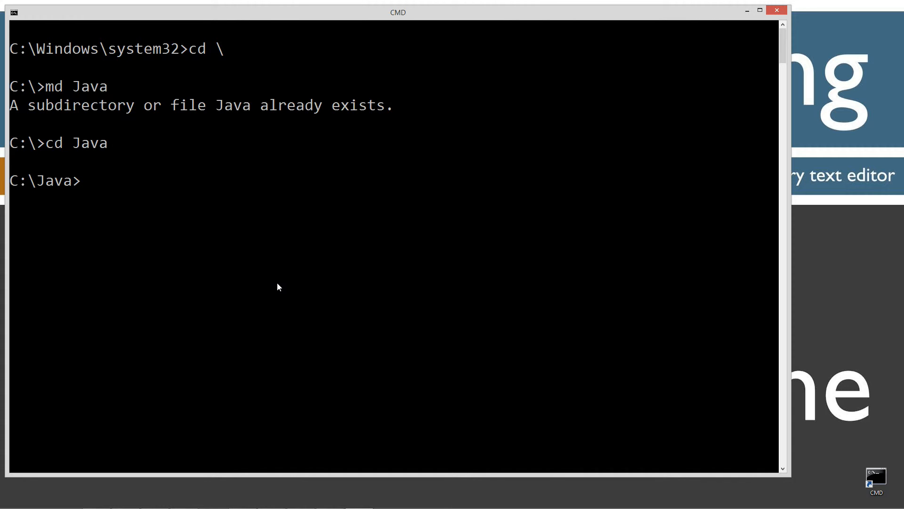
pyautogui.write('md')
pyautogui.write(' FilePartOne')
pyautogui.press('Return')
pyautogui.write('cd FilePartOne')
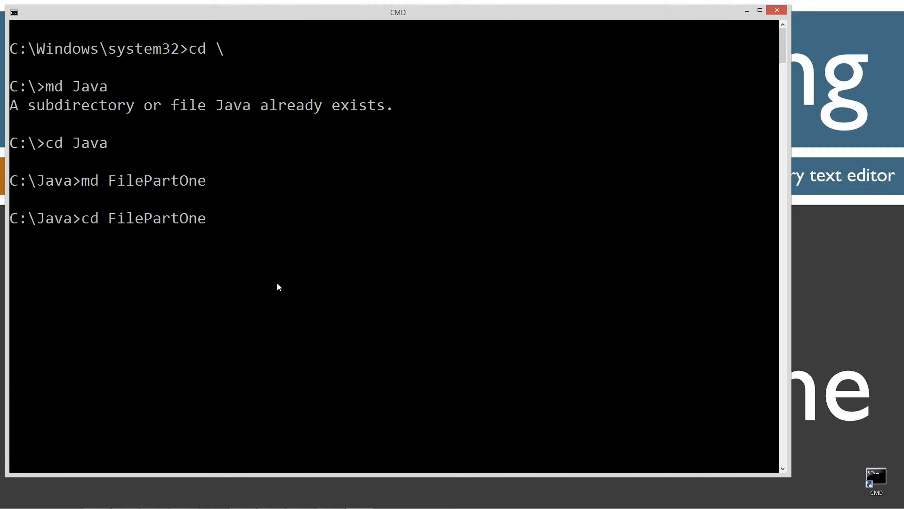
pyautogui.press('Return')
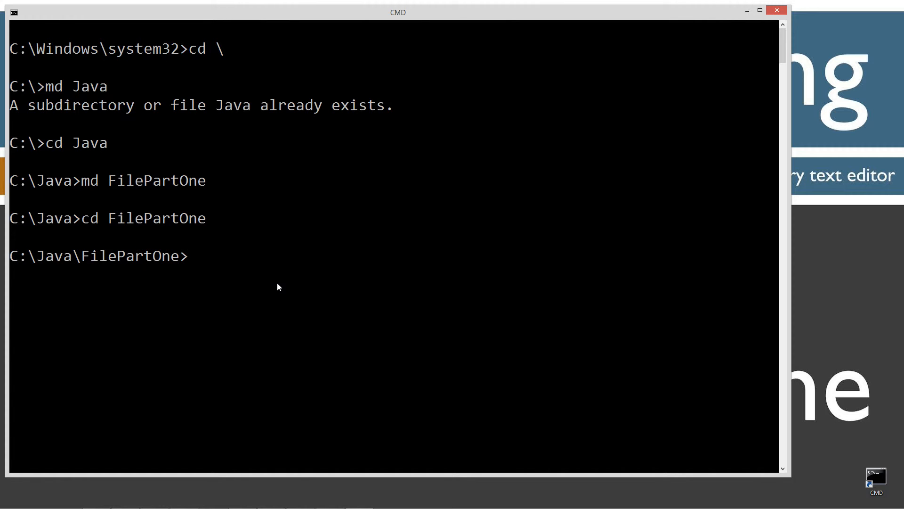
pyautogui.write('notepad Fi')
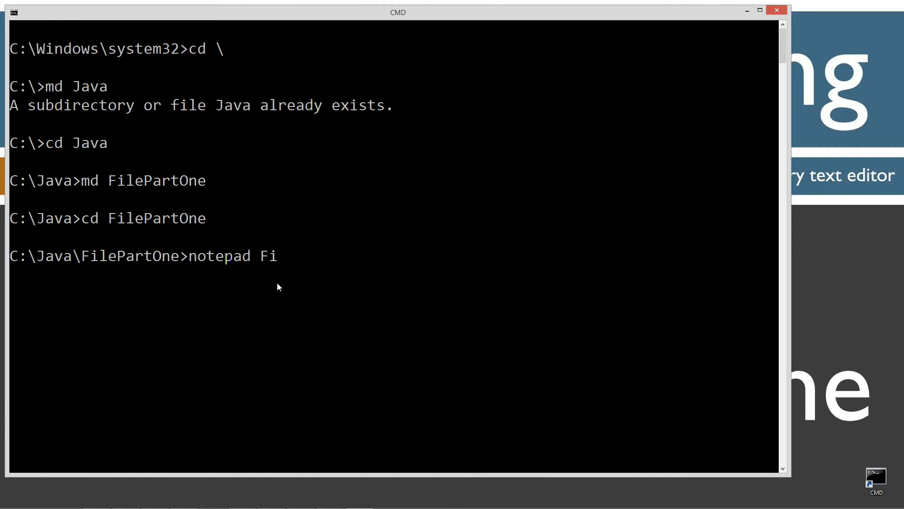
pyautogui.write('lePartOne.java')
# Step: Create FilePartOne.java in Notepad, paste the demo code and save the file
pyautogui.press('Return')
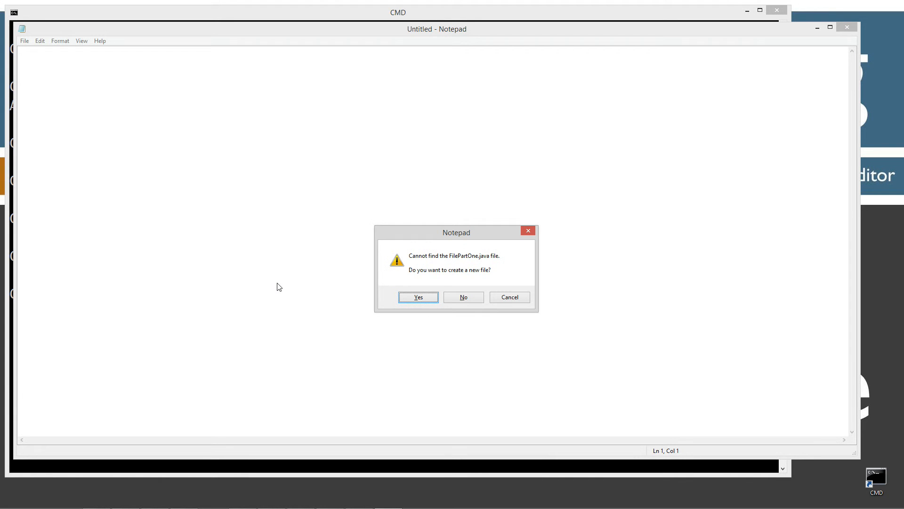
pyautogui.press('Return')
pyautogui.hotkey('ctrl', 'v')
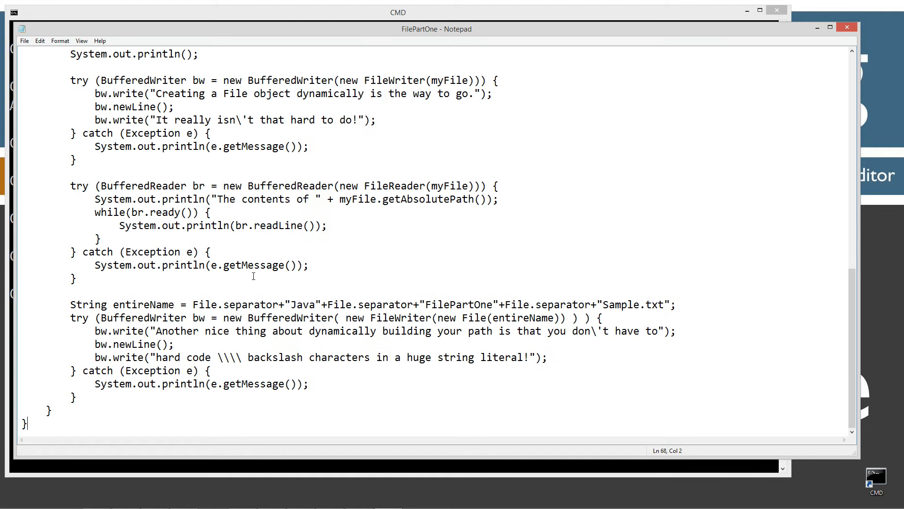
pyautogui.rightClick(416, 236)
pyautogui.click(590, 182)
pyautogui.scroll(10, 590, 212)
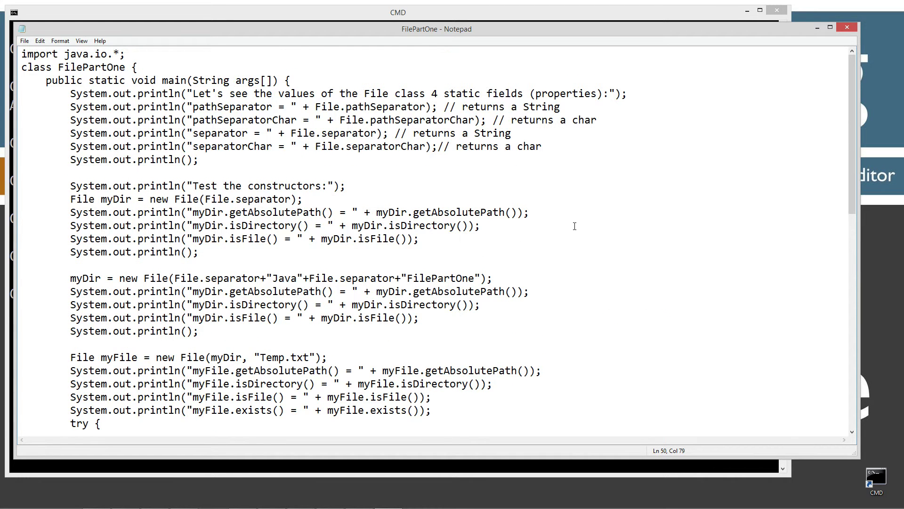
pyautogui.click(25, 40)
pyautogui.click(48, 53)
# Step: Highlight the import line and then the main method declaration to point them out
pyautogui.moveTo(21, 54); pyautogui.dragTo(111, 54)
pyautogui.click(137, 69)
pyautogui.moveTo(46, 80); pyautogui.dragTo(297, 79)
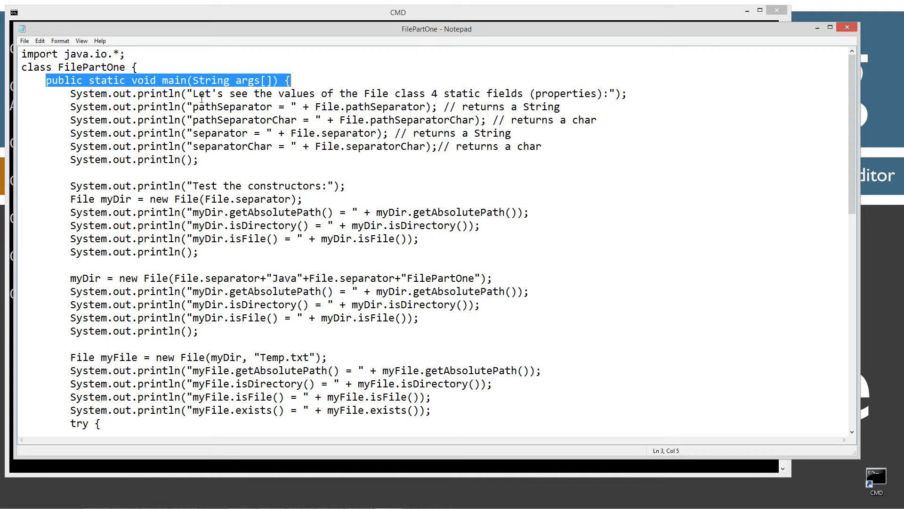
# Step: Highlight the static-fields heading and pathSeparator label strings, then switch to the browser tutorial
pyautogui.moveTo(619, 94); pyautogui.dragTo(187, 93)
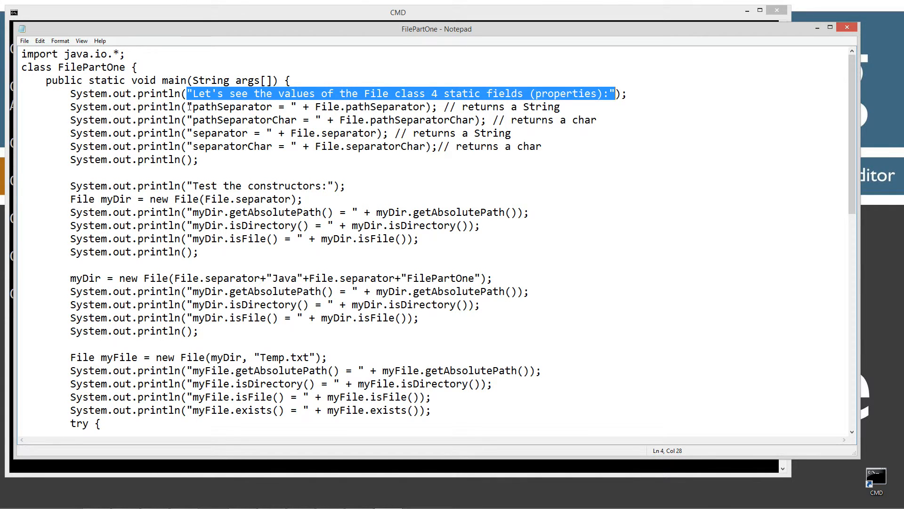
pyautogui.moveTo(297, 107); pyautogui.dragTo(188, 106)
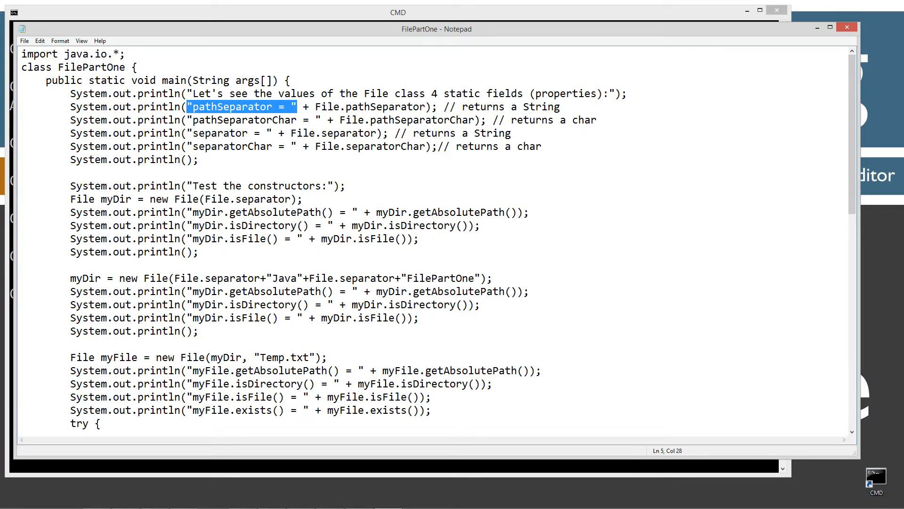
pyautogui.hotkey('alt', 'Tab')
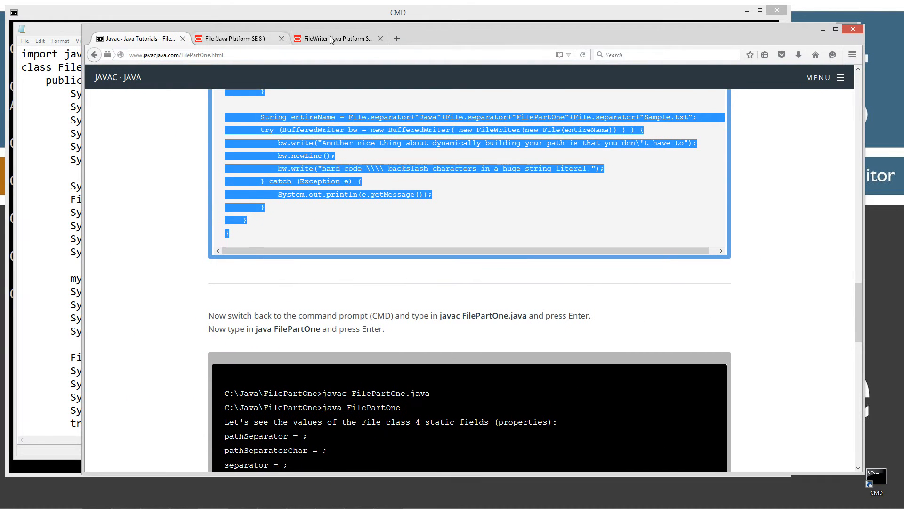
# Step: Show the File class API field summary maximized, highlighting pathSeparatorChar, then shrink the browser aside
pyautogui.doubleClick(459, 36)
pyautogui.click(150, 7)
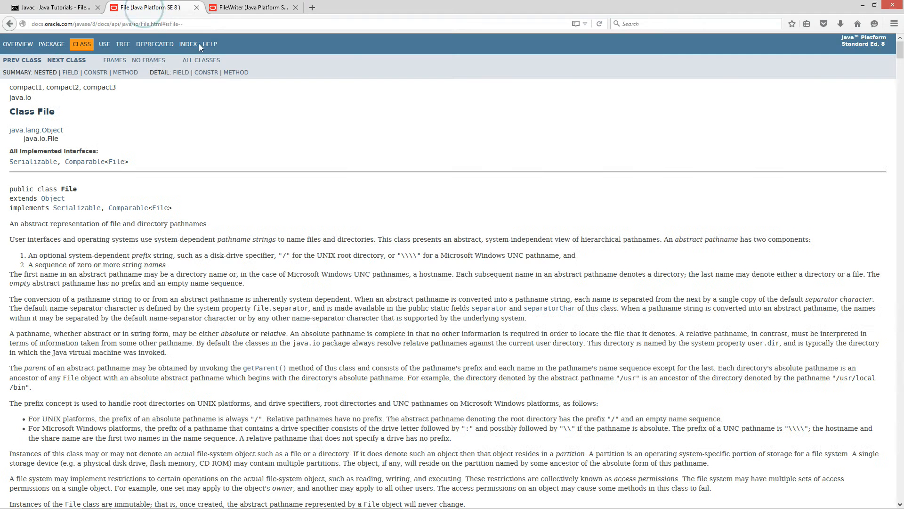
pyautogui.scroll(-10, 134, 154)
pyautogui.scroll(-3, 135, 155)
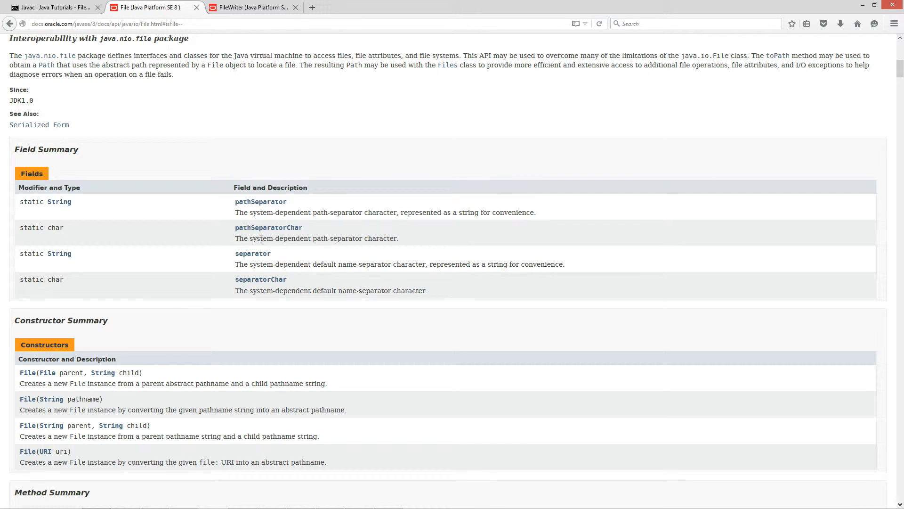
pyautogui.moveTo(400, 239); pyautogui.dragTo(235, 241)
pyautogui.click(304, 218)
pyautogui.click(876, 6)
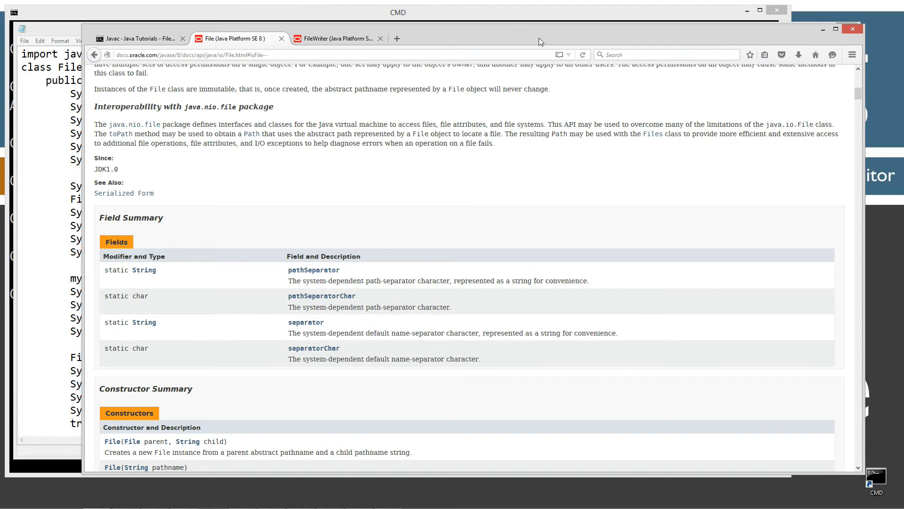
pyautogui.moveTo(540, 37); pyautogui.dragTo(898, 38)
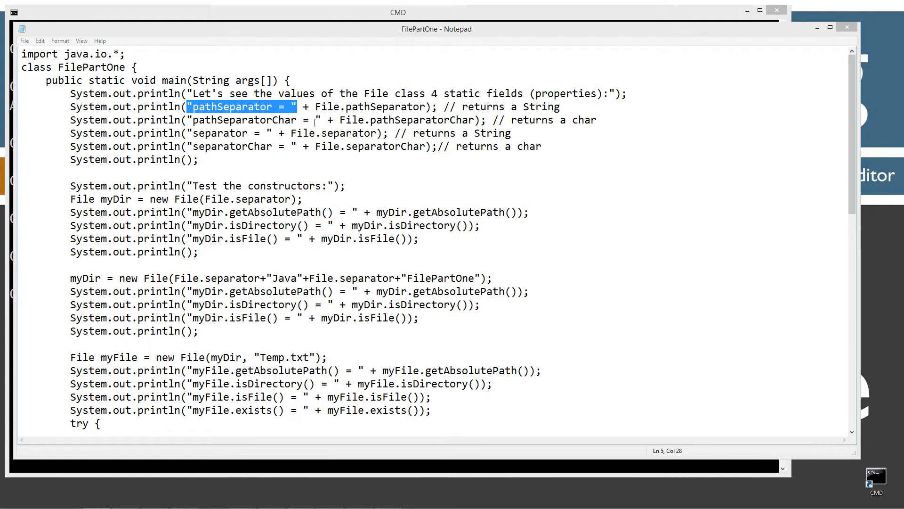
# Step: Point out the pathSeparator, pathSeparatorChar, separator and separatorChar print lines with their String/char comments
pyautogui.click(267, 119)
pyautogui.click(367, 109)
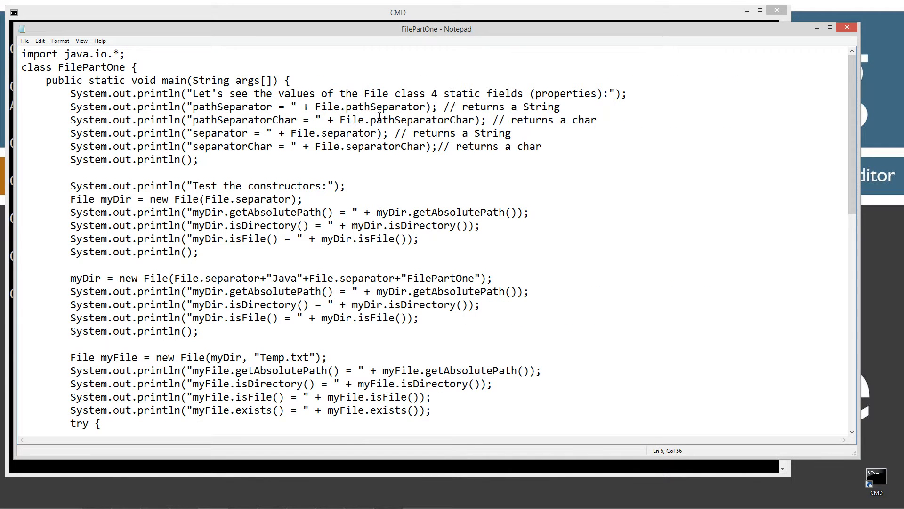
pyautogui.click(592, 120)
pyautogui.moveTo(193, 134); pyautogui.dragTo(248, 133)
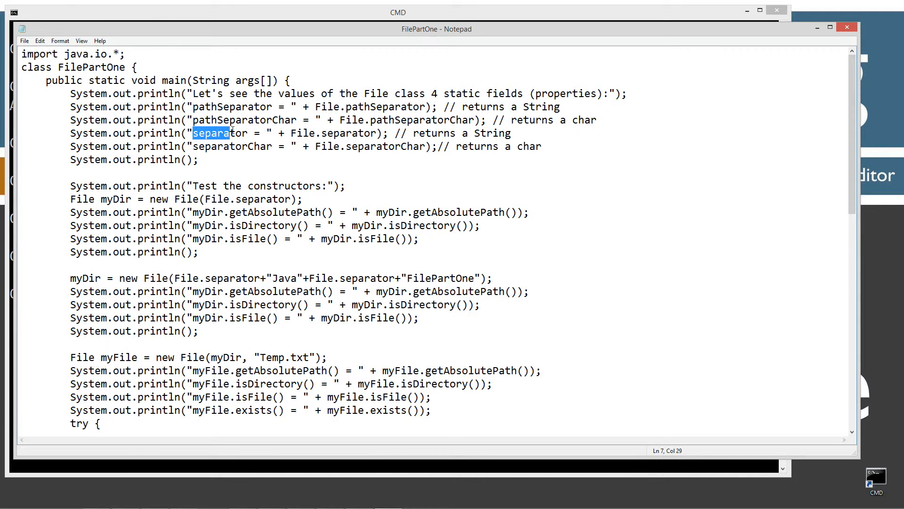
pyautogui.click(341, 133)
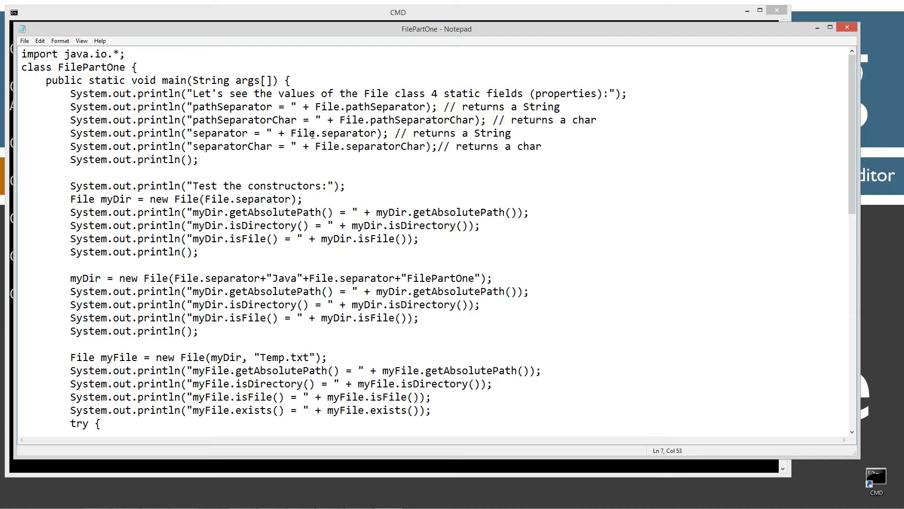
pyautogui.click(428, 135)
pyautogui.click(490, 147)
pyautogui.click(165, 159)
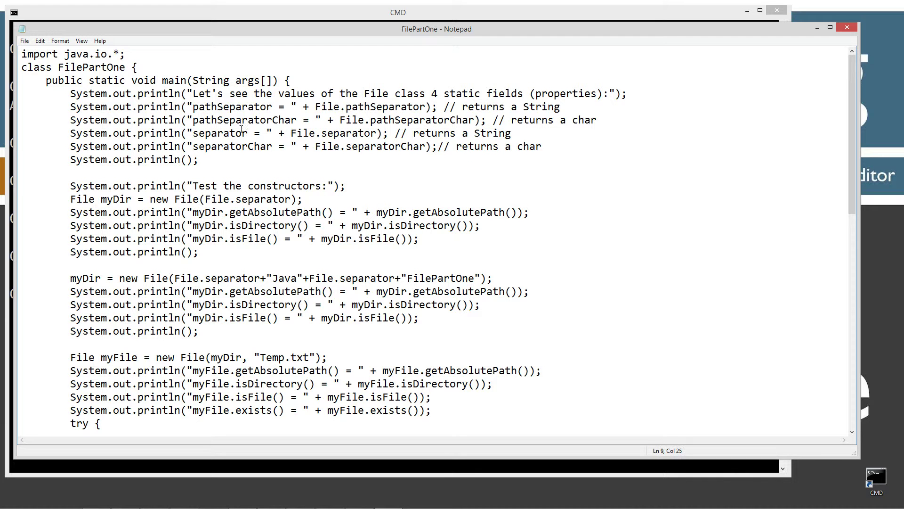
# Step: Save FilePartOne.java again from the File menu
pyautogui.click(25, 40)
pyautogui.click(36, 73)
# Step: Compile FilePartOne.java with javac and run java FilePartOne to print the separator values
pyautogui.click(198, 16)
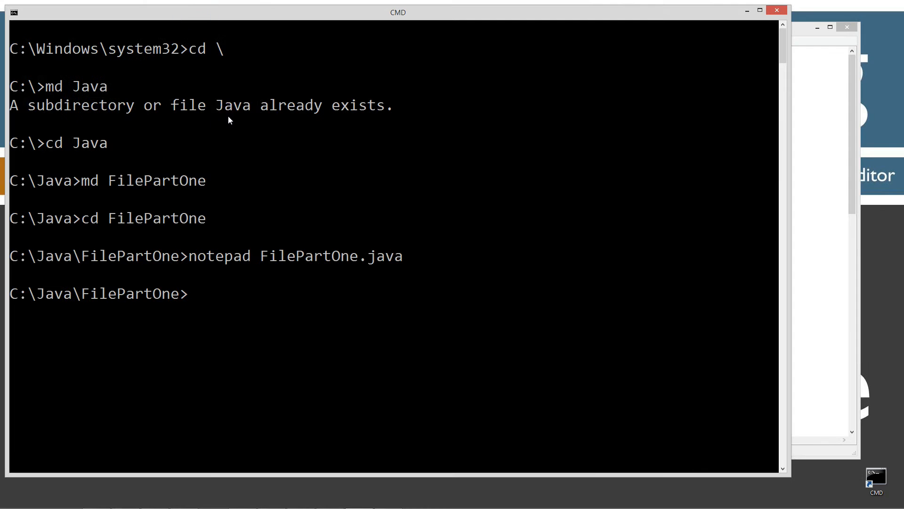
pyautogui.write('cls')
pyautogui.press('Return')
pyautogui.write('javac FilePartOne.java')
pyautogui.press('Return')
pyautogui.write('java FilePartOne.class')
pyautogui.press('BackSpace')
pyautogui.press('BackSpace')
pyautogui.press('BackSpace')
pyautogui.press('BackSpace')
pyautogui.press('BackSpace')
pyautogui.press('BackSpace')
pyautogui.press('Return')
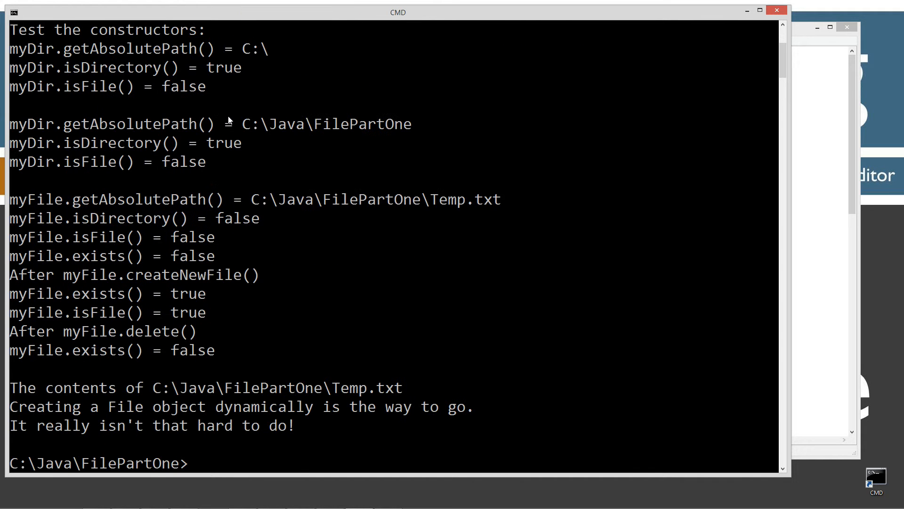
pyautogui.scroll(5, 298, 177)
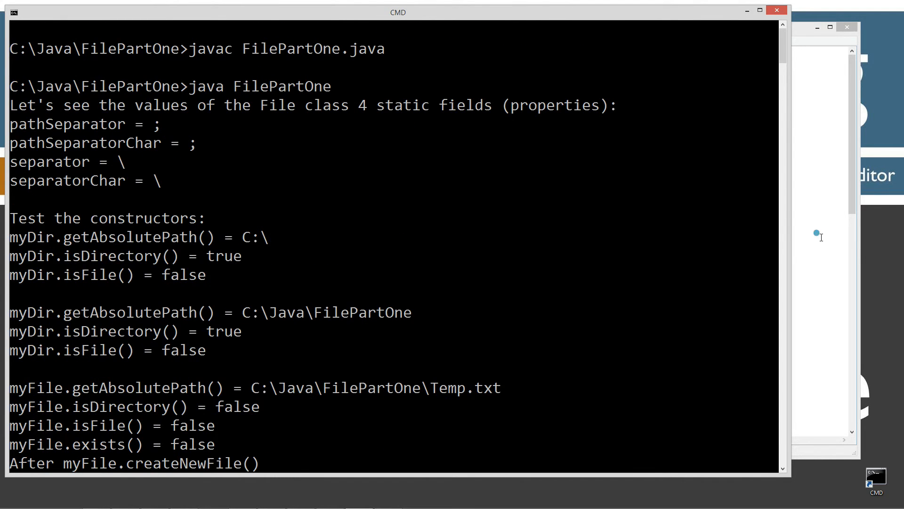
# Step: Bring Notepad forward and move it below the program output
pyautogui.click(792, 245)
pyautogui.moveTo(672, 28); pyautogui.dragTo(661, 200)
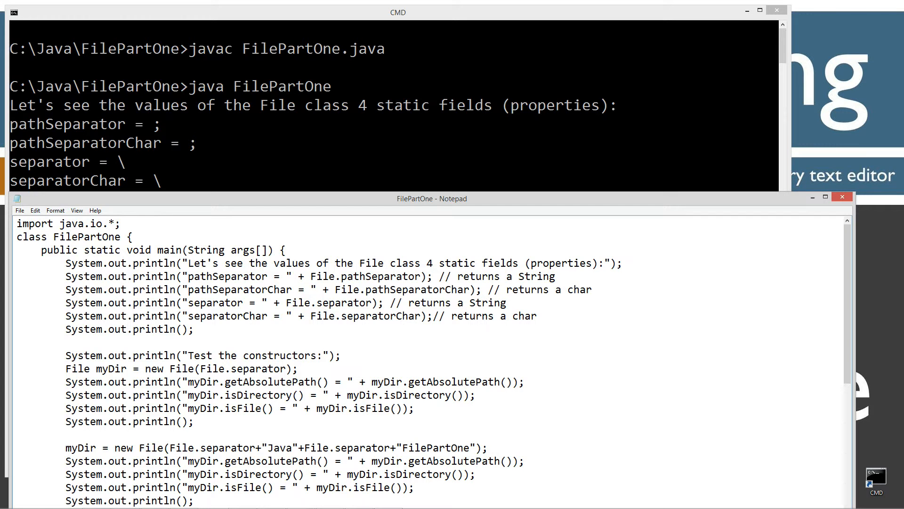
pyautogui.press('super+Pause')
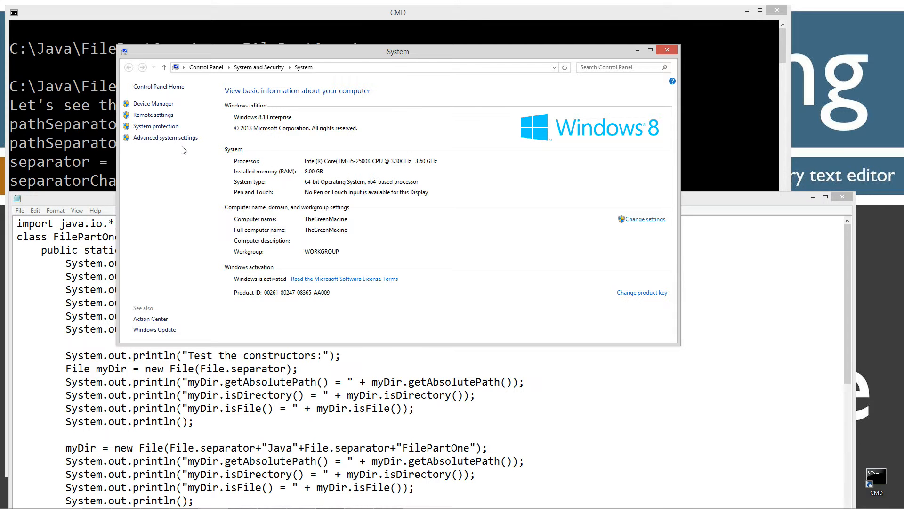
pyautogui.click(160, 138)
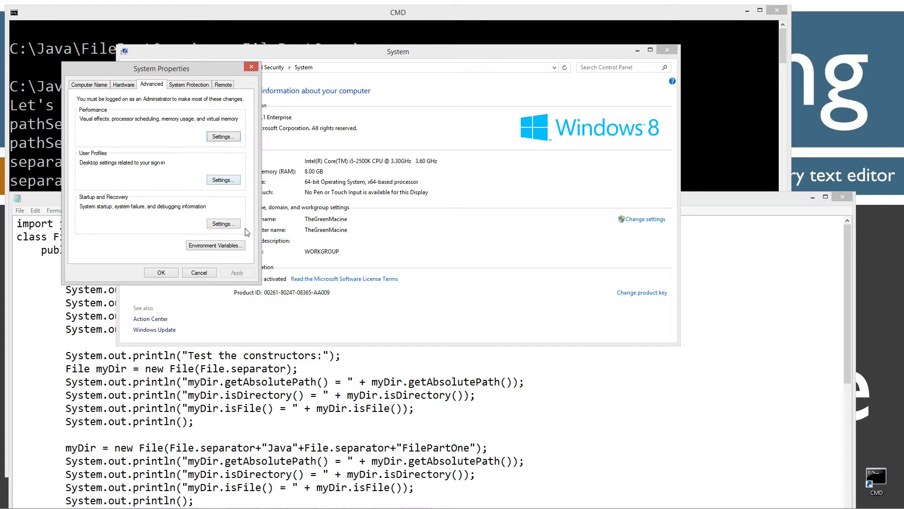
pyautogui.click(213, 245)
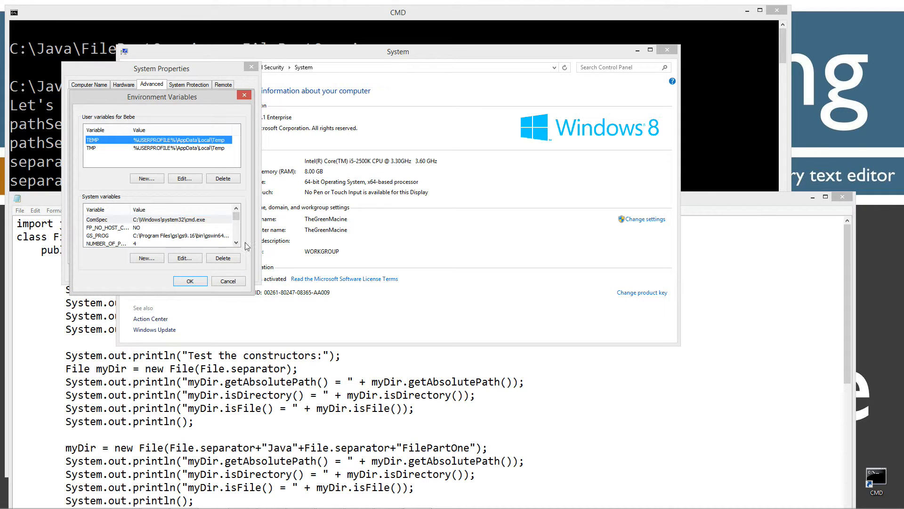
pyautogui.click(235, 243)
pyautogui.click(235, 242)
pyautogui.doubleClick(162, 235)
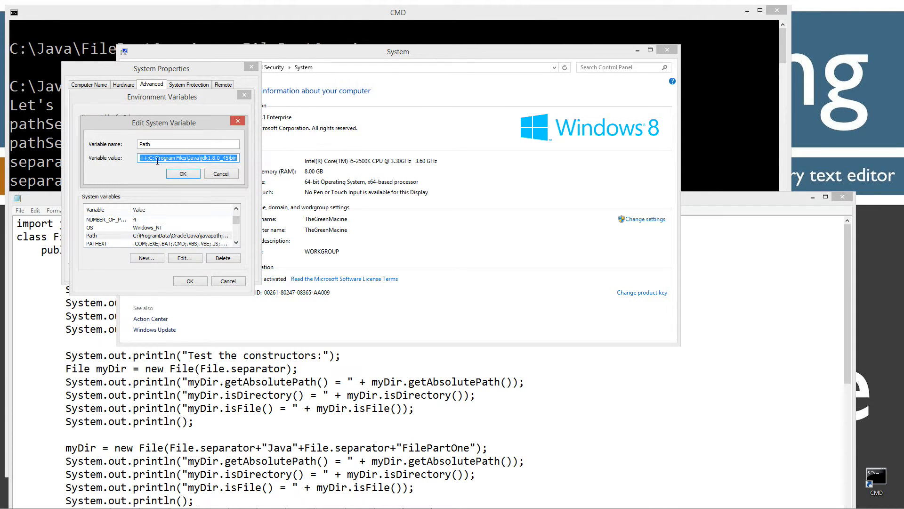
pyautogui.click(156, 157)
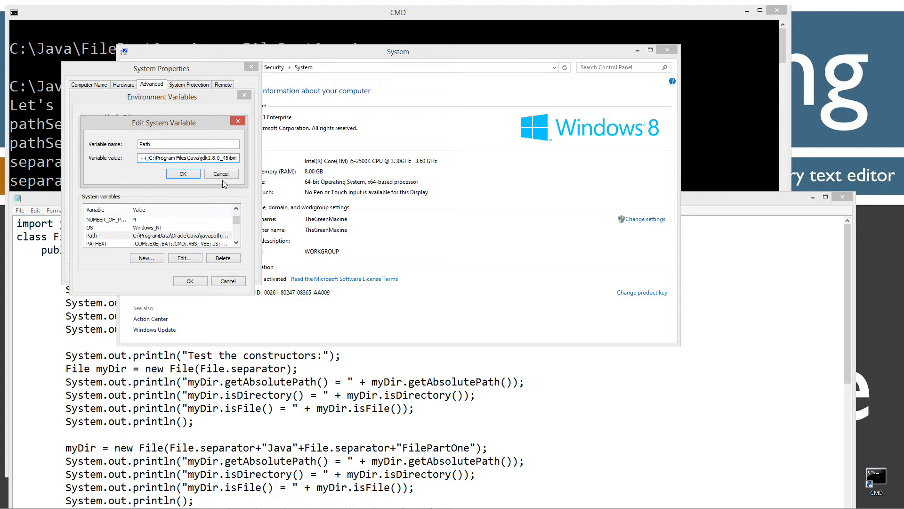
pyautogui.hotkey('shift', 'End')
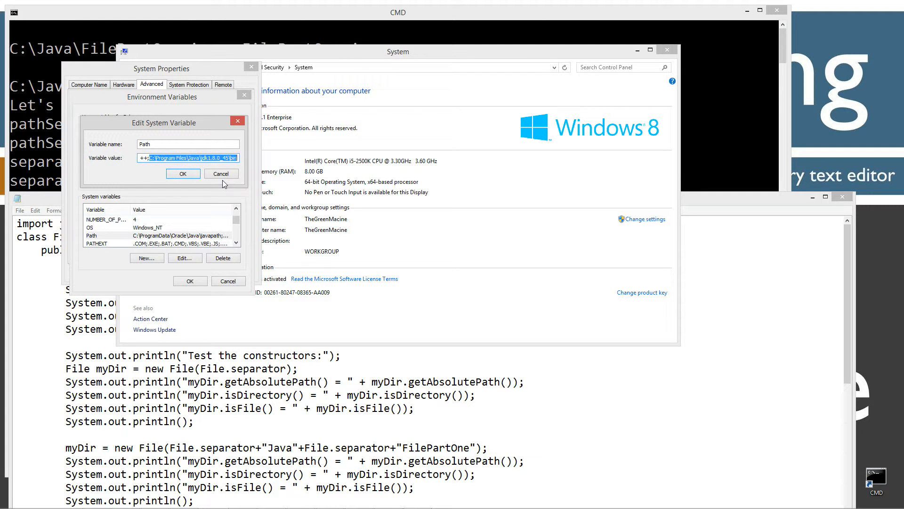
pyautogui.press('End')
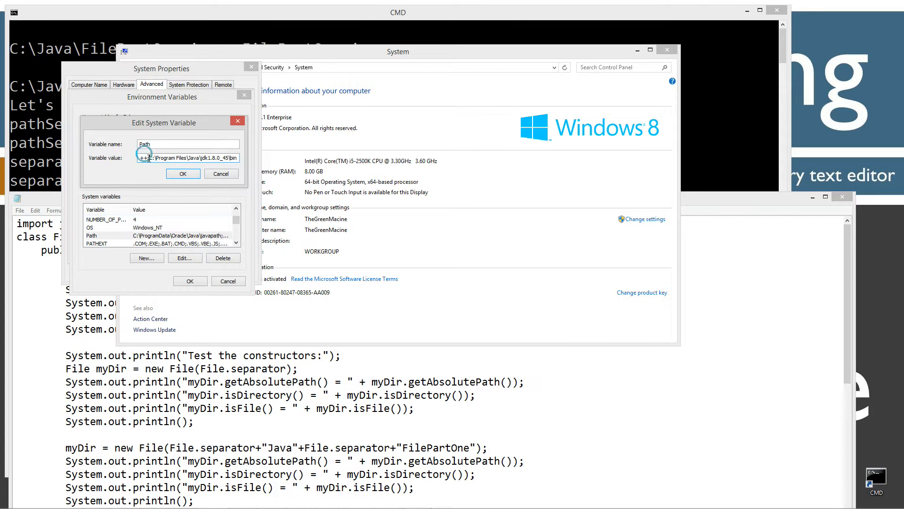
pyautogui.moveTo(151, 158); pyautogui.dragTo(147, 158)
pyautogui.press('Left')
pyautogui.press('Left')
pyautogui.press('Left')
pyautogui.press('Left')
pyautogui.press('Left')
pyautogui.press('Left')
pyautogui.press('Left')
pyautogui.press('Left')
pyautogui.press('Left')
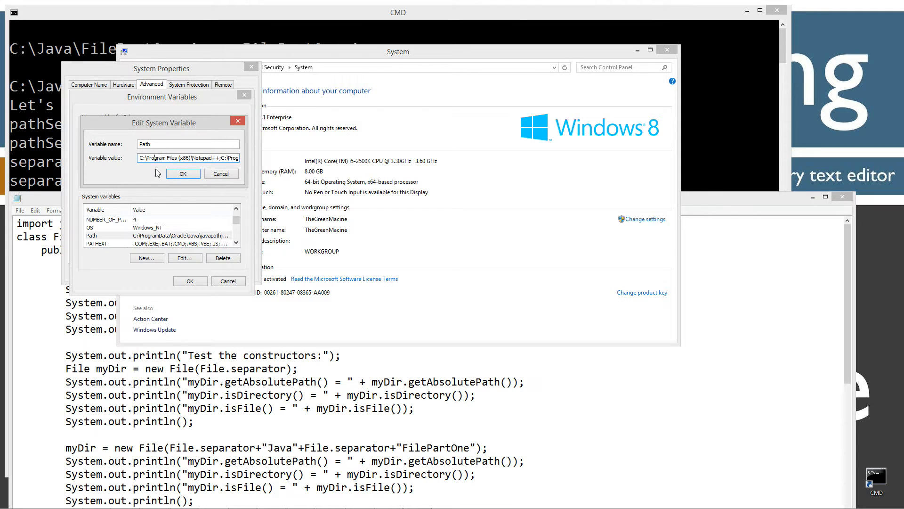
pyautogui.press('Left')
pyautogui.press('Left')
pyautogui.press('Left')
pyautogui.click(220, 174)
pyautogui.click(228, 282)
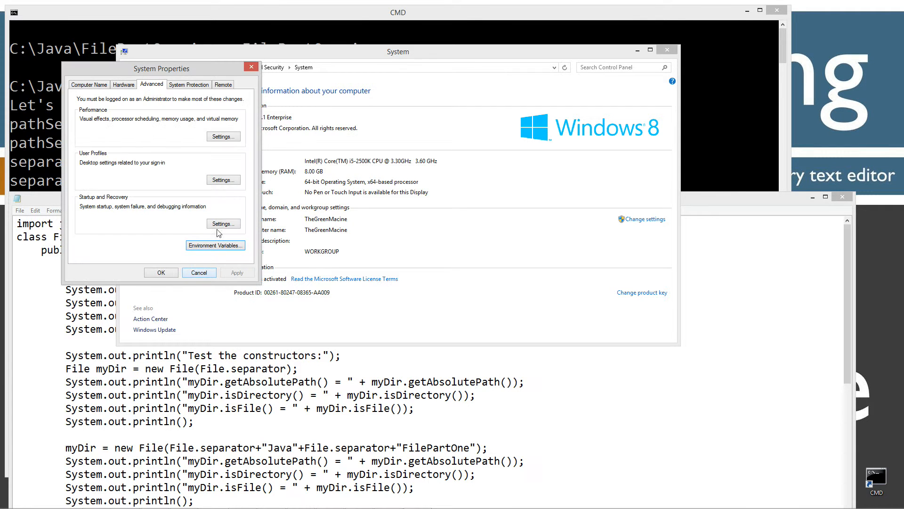
pyautogui.click(251, 68)
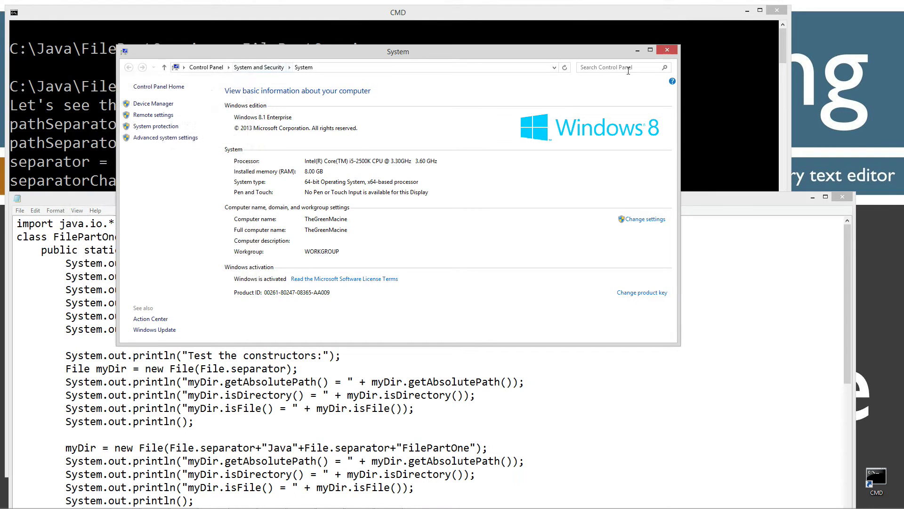
pyautogui.click(668, 51)
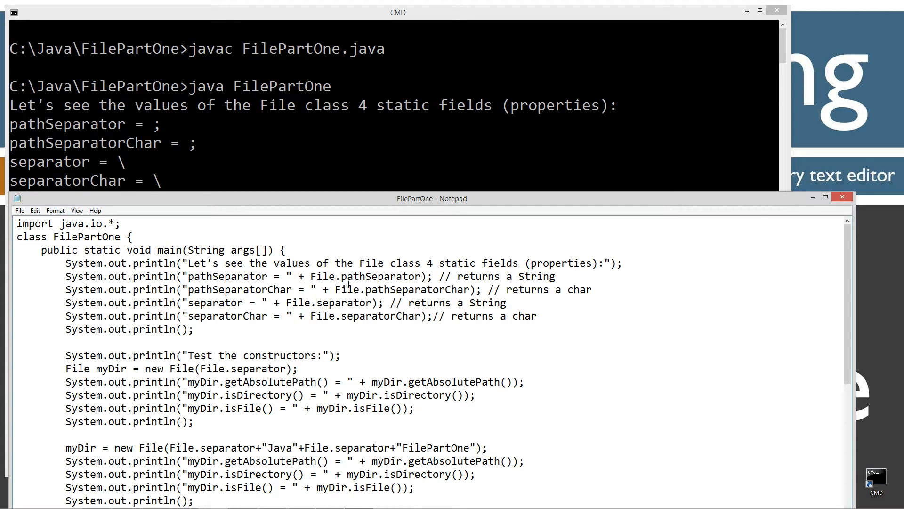
pyautogui.moveTo(286, 303); pyautogui.dragTo(372, 302)
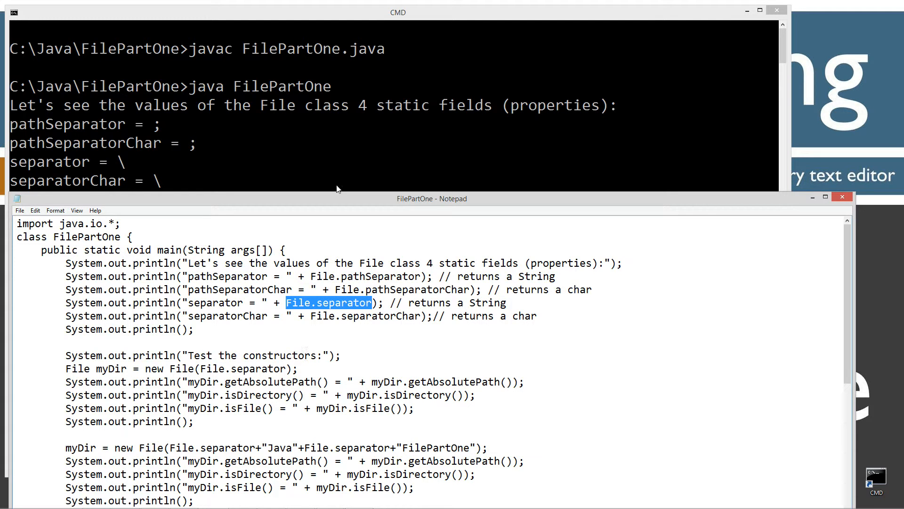
pyautogui.moveTo(341, 200); pyautogui.dragTo(380, 86)
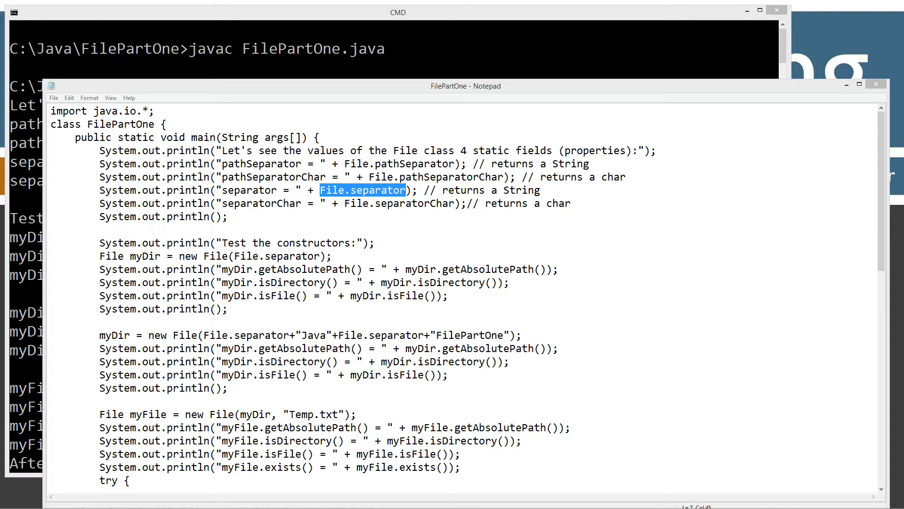
pyautogui.moveTo(901, 54); pyautogui.dragTo(606, 54)
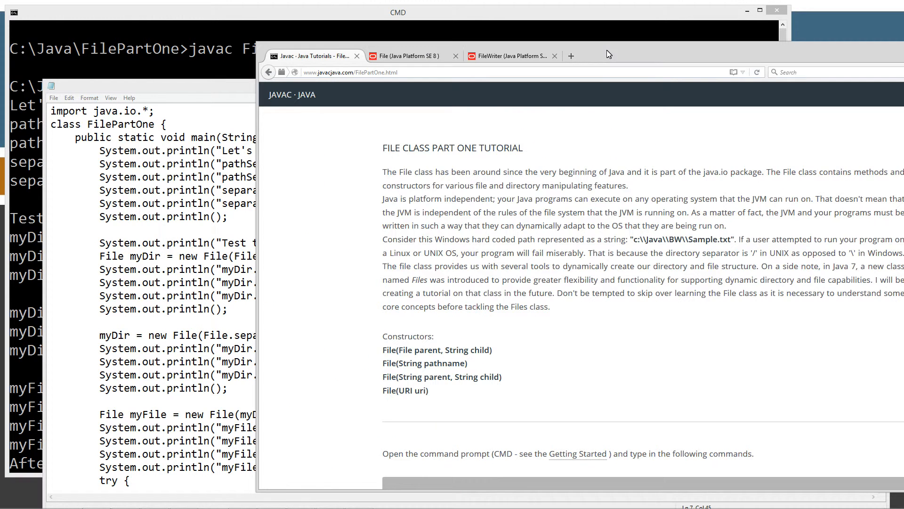
pyautogui.moveTo(384, 363); pyautogui.dragTo(469, 363)
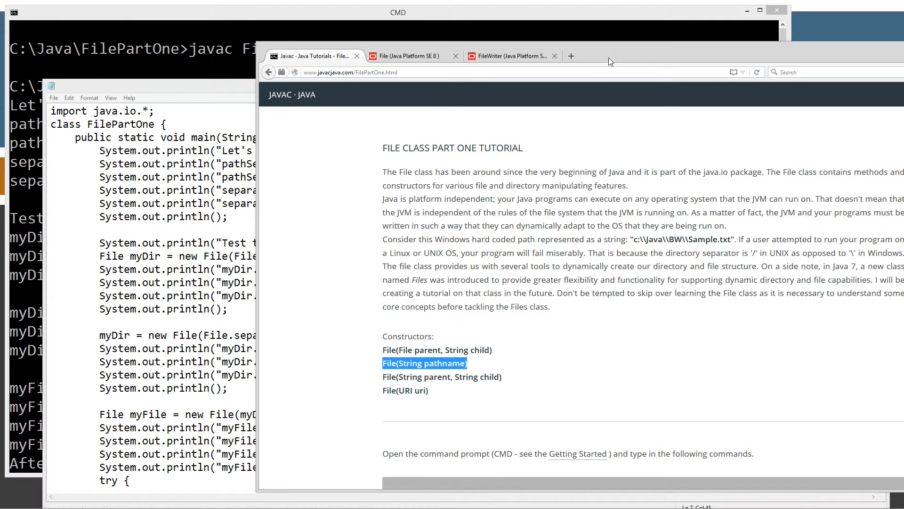
pyautogui.moveTo(608, 57); pyautogui.dragTo(903, 60)
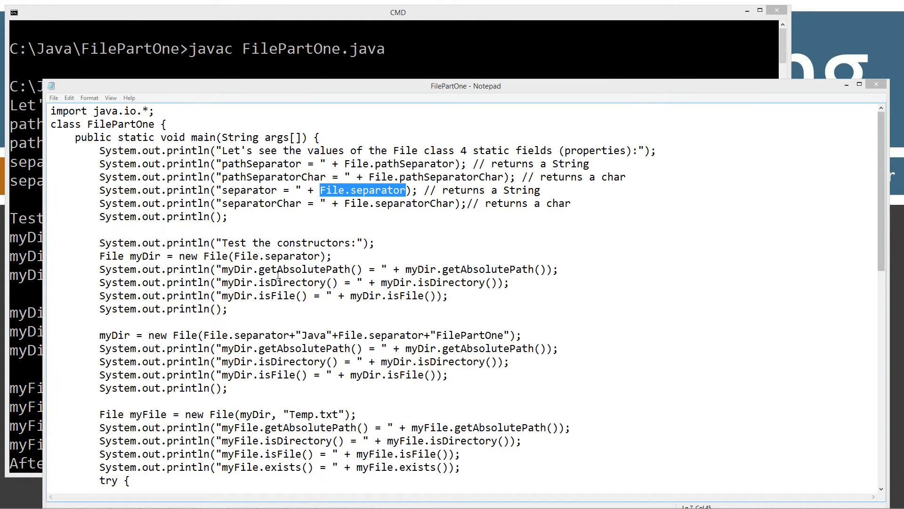
# Step: Highlight File.separator and getAbsolutePath in the code while lowering Notepad to reveal output
pyautogui.click(347, 191)
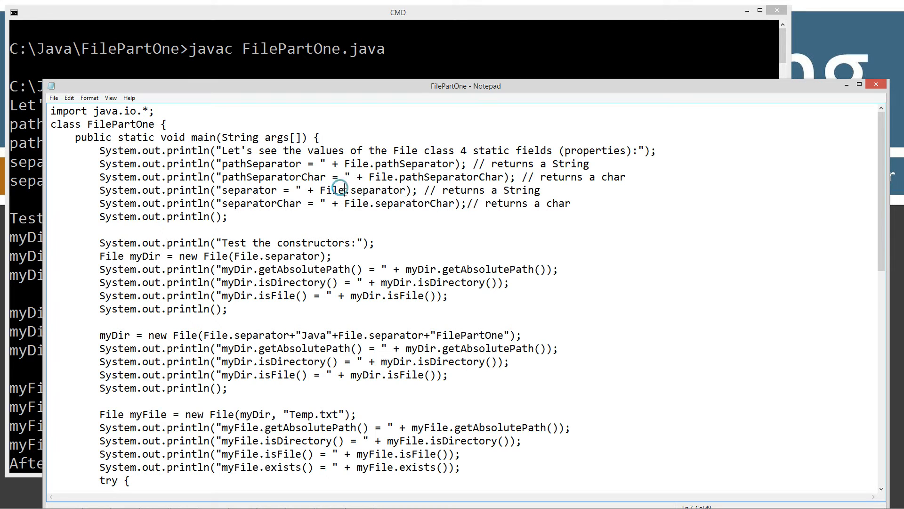
pyautogui.moveTo(320, 191); pyautogui.dragTo(406, 190)
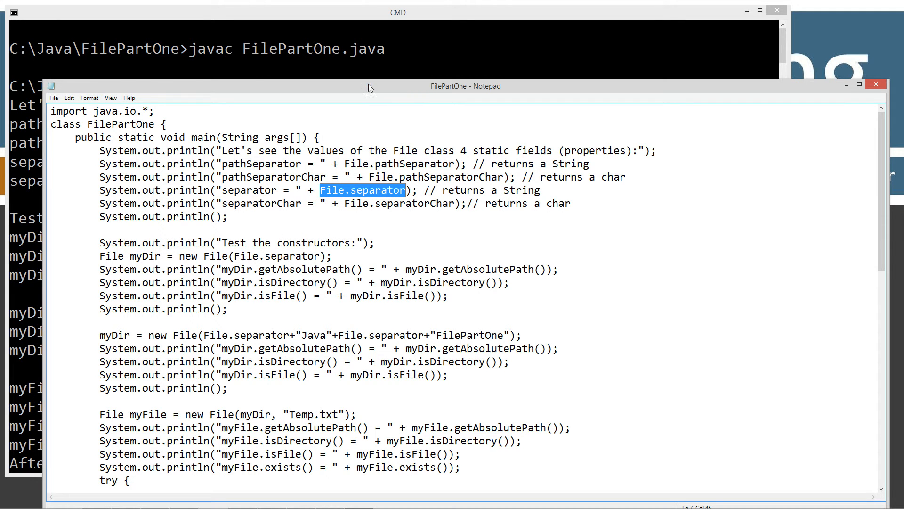
pyautogui.moveTo(367, 87); pyautogui.dragTo(332, 108)
pyautogui.moveTo(166, 279); pyautogui.dragTo(327, 293)
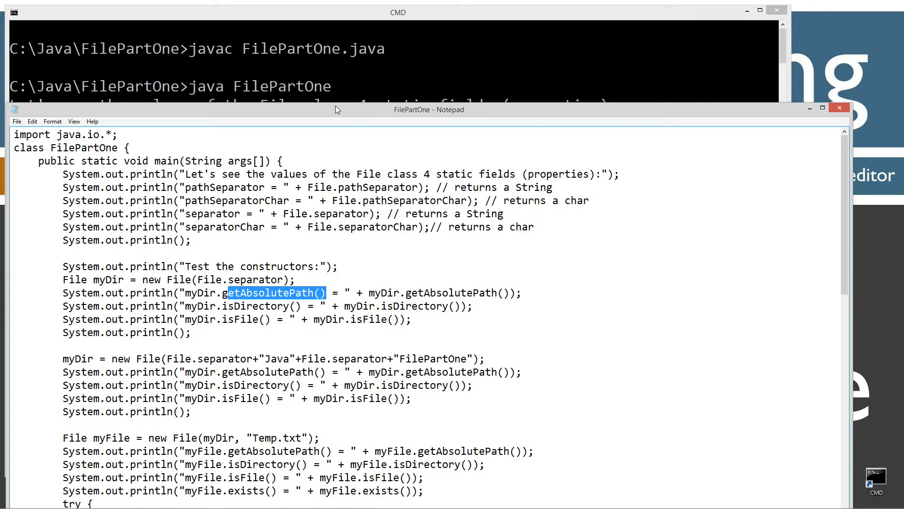
pyautogui.moveTo(335, 109); pyautogui.dragTo(338, 259)
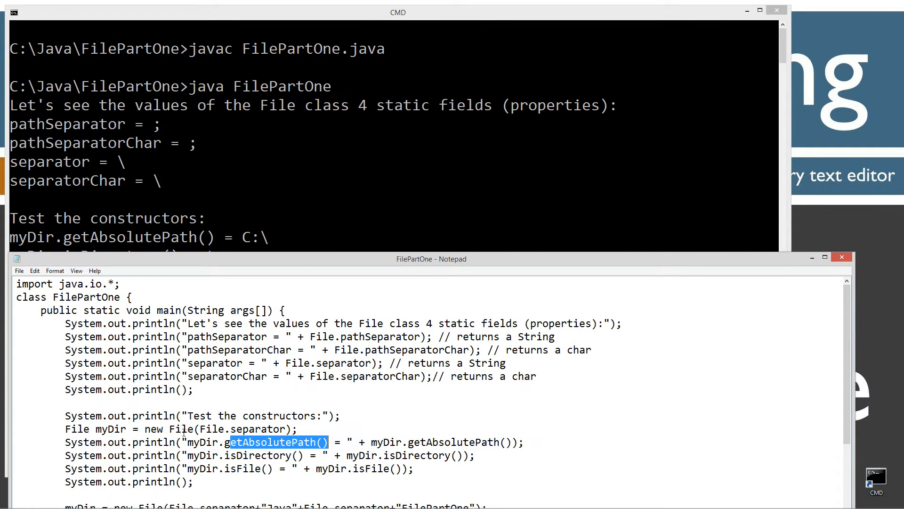
# Step: Highlight File.separator in the myDir constructor, then bring the command output to the front
pyautogui.moveTo(201, 429); pyautogui.dragTo(289, 429)
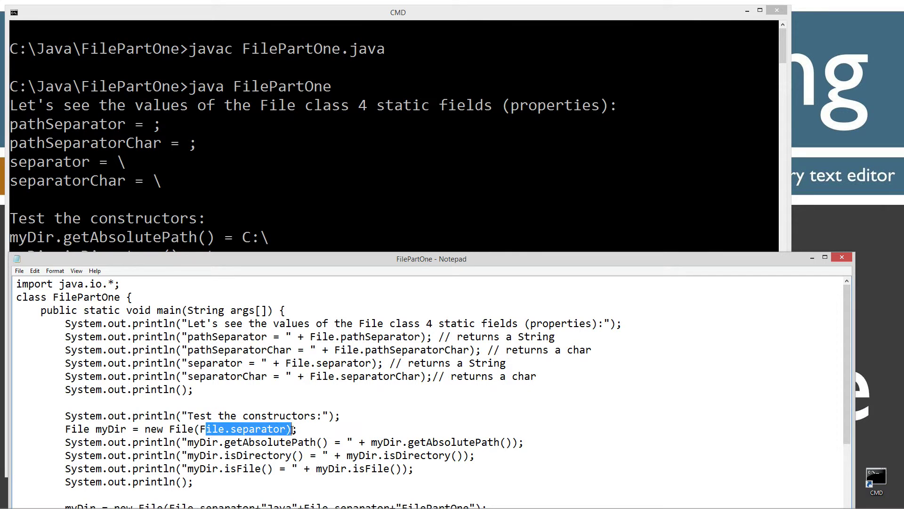
pyautogui.click(234, 444)
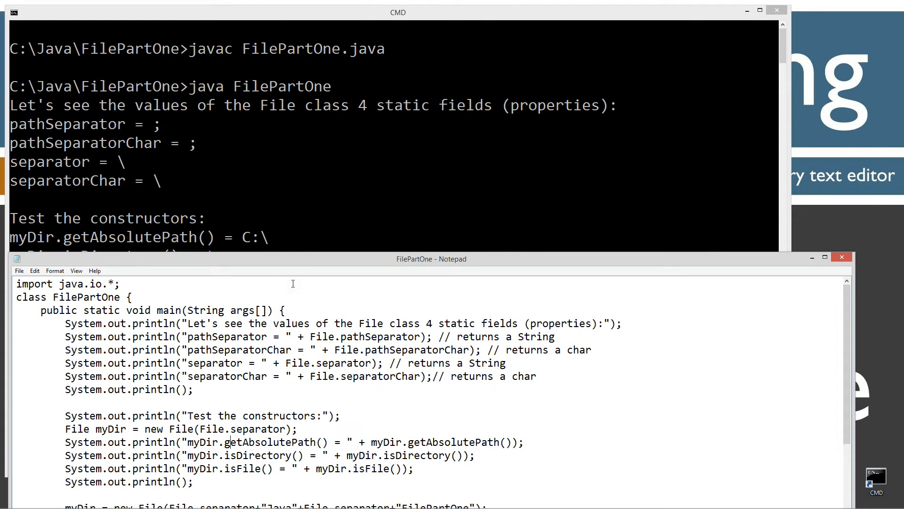
pyautogui.click(354, 247)
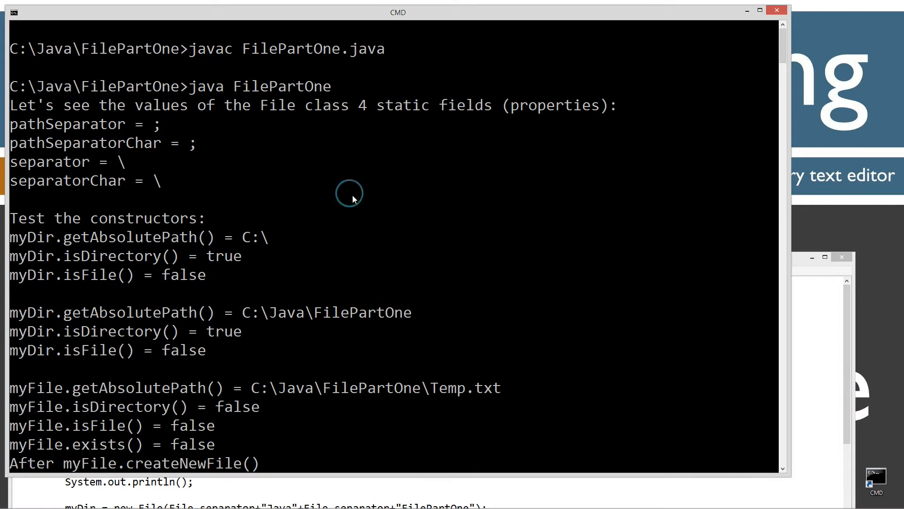
pyautogui.scroll(-3, 381, 205)
pyautogui.scroll(-3, 381, 206)
pyautogui.scroll(-3, 381, 206)
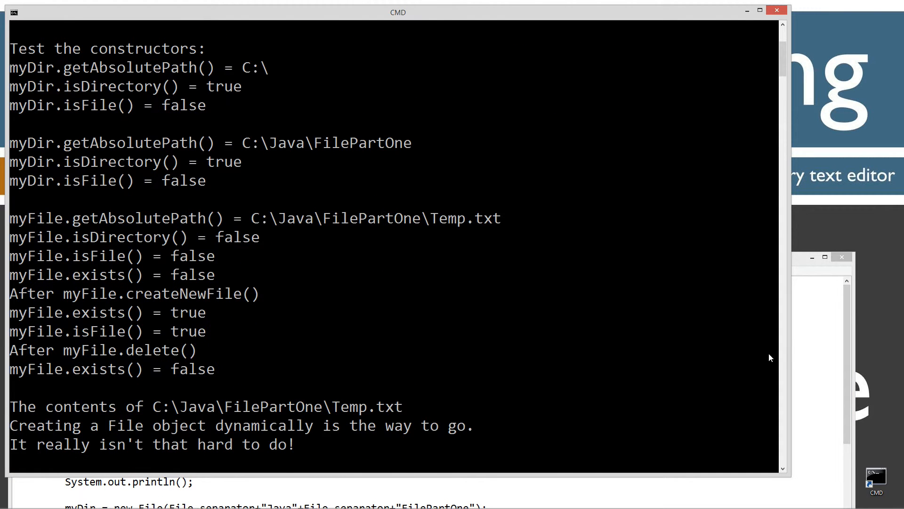
# Step: Raise Notepad over the output and highlight myDir's declaration, reassignment and its File.separator
pyautogui.click(788, 269)
pyautogui.moveTo(787, 267); pyautogui.dragTo(779, 141)
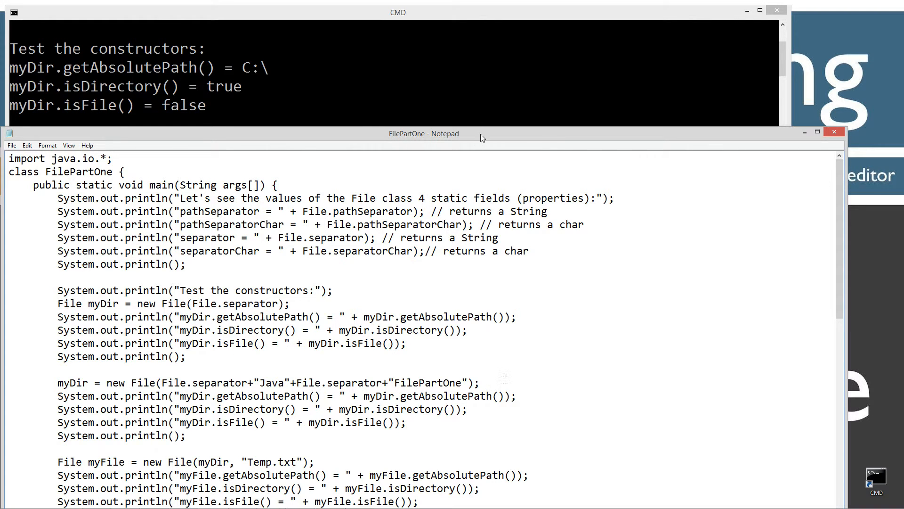
pyautogui.moveTo(481, 133); pyautogui.dragTo(475, 92)
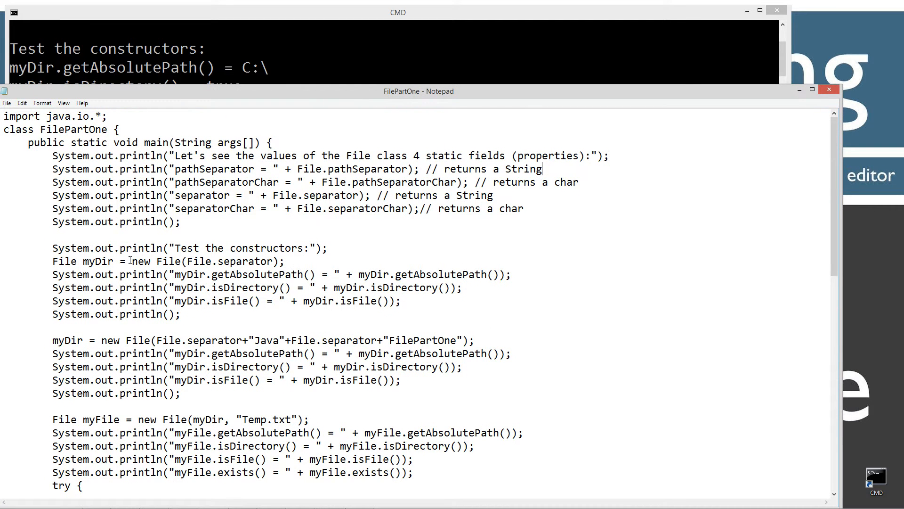
pyautogui.doubleClick(91, 261)
pyautogui.moveTo(53, 341); pyautogui.dragTo(91, 342)
pyautogui.moveTo(156, 341); pyautogui.dragTo(245, 340)
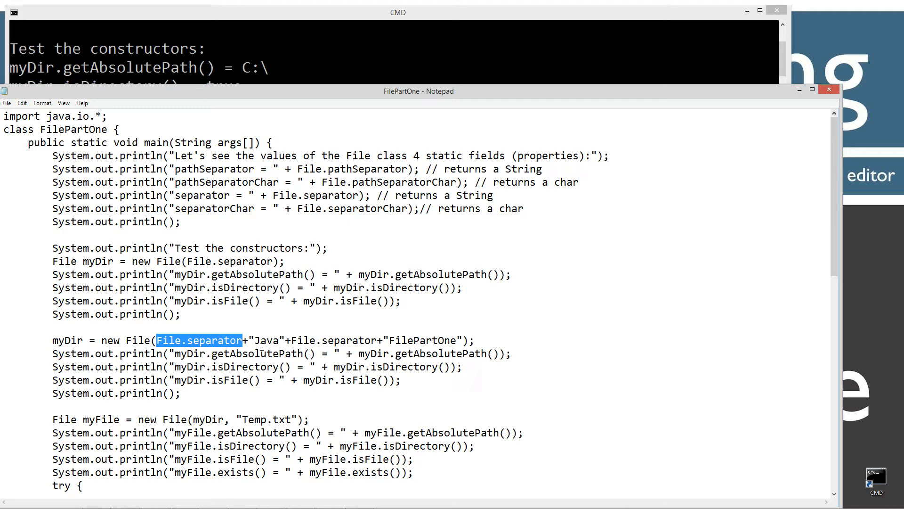
# Step: Highlight the "Java" and FilePartOne parts of the myDir path, then bring the run output forward
pyautogui.doubleClick(265, 341)
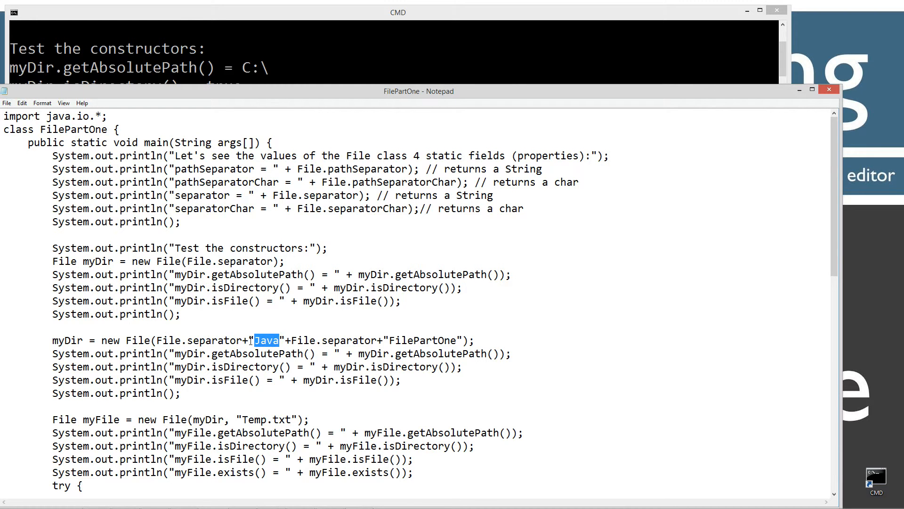
pyautogui.moveTo(249, 341); pyautogui.dragTo(286, 340)
pyautogui.moveTo(291, 340); pyautogui.dragTo(464, 340)
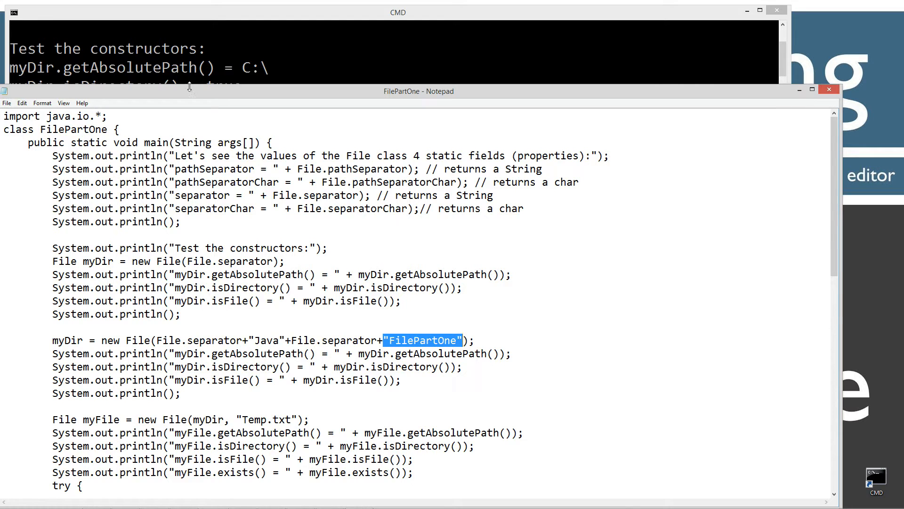
pyautogui.click(233, 62)
pyautogui.scroll(5, 96, 77)
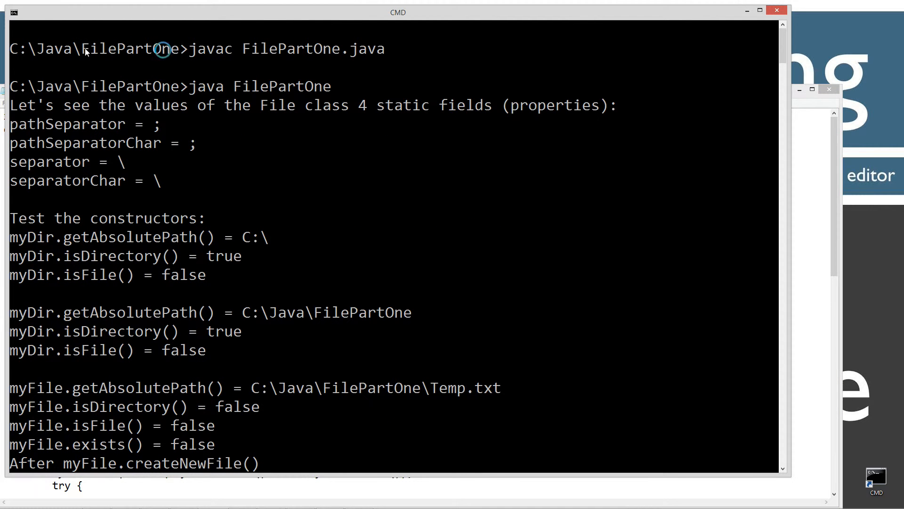
# Step: Flip between the source code and the Command Prompt run output to compare them
pyautogui.click(800, 256)
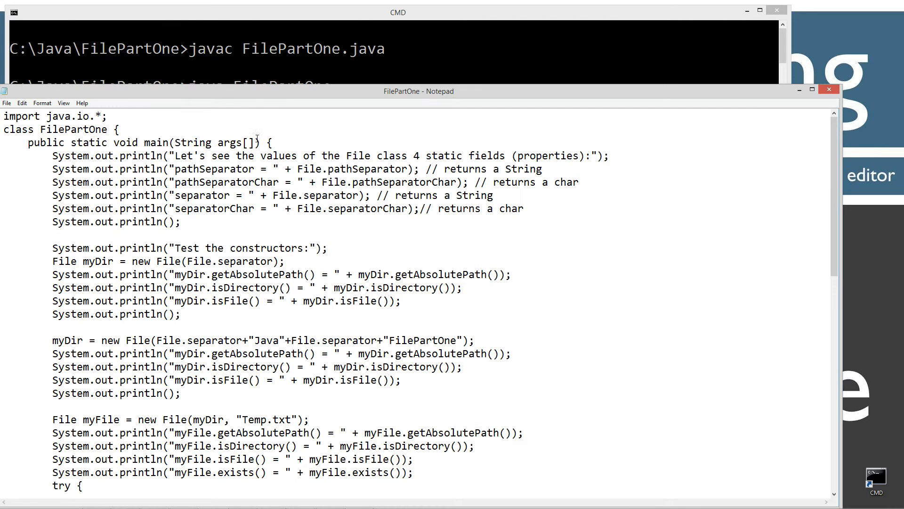
pyautogui.click(265, 55)
pyautogui.scroll(-5, 332, 188)
pyautogui.scroll(-3, 329, 194)
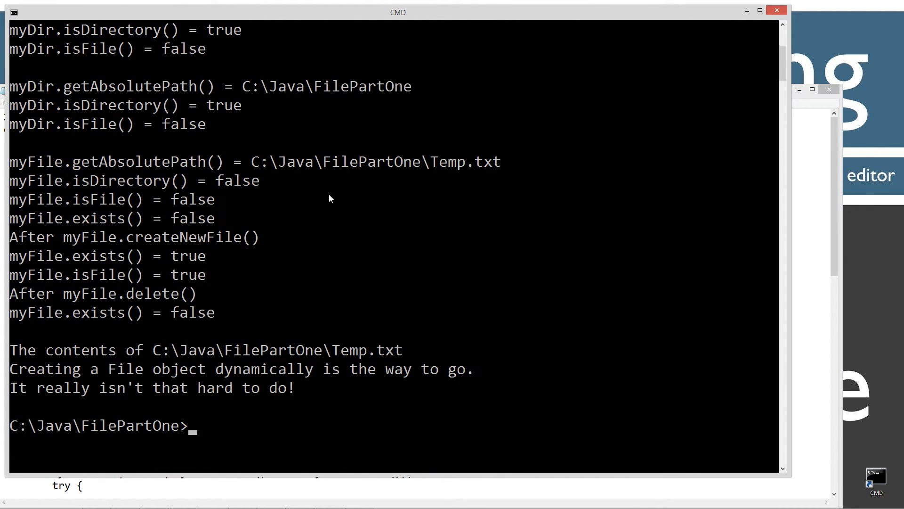
pyautogui.scroll(-2, 328, 194)
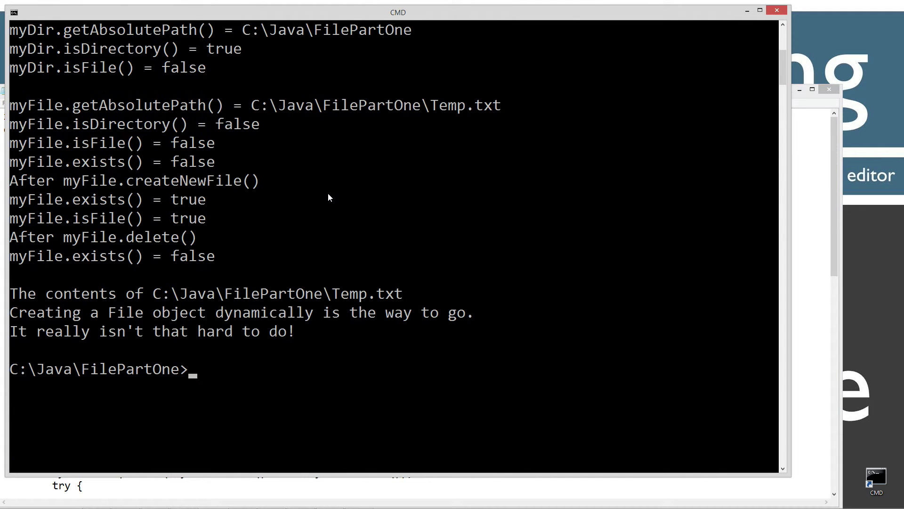
pyautogui.click(833, 227)
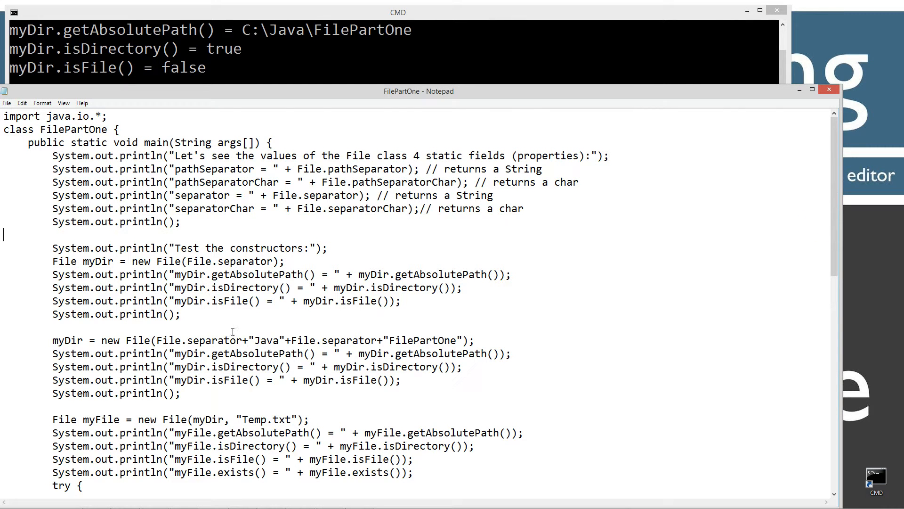
# Step: Point out myDir's getAbsolutePath call and the Temp.txt file name argument in the code
pyautogui.moveTo(212, 354); pyautogui.dragTo(311, 354)
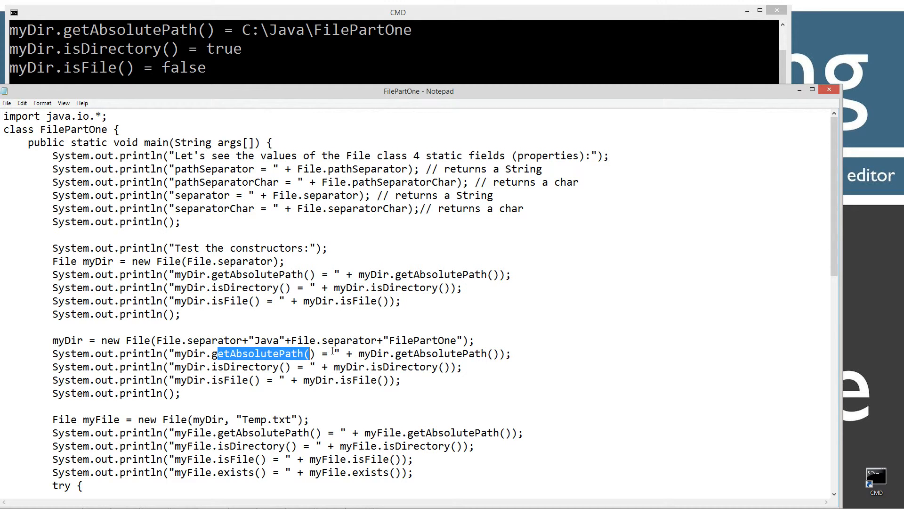
pyautogui.click(251, 369)
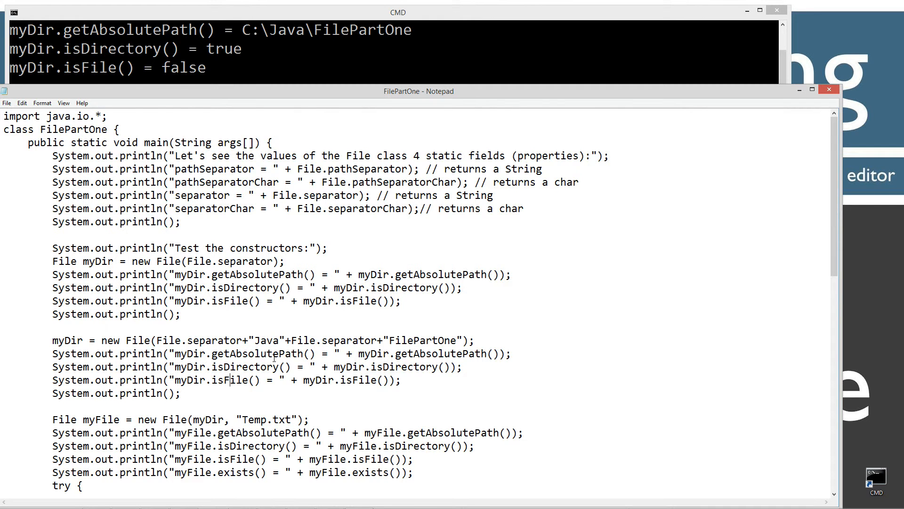
pyautogui.scroll(-2, 214, 362)
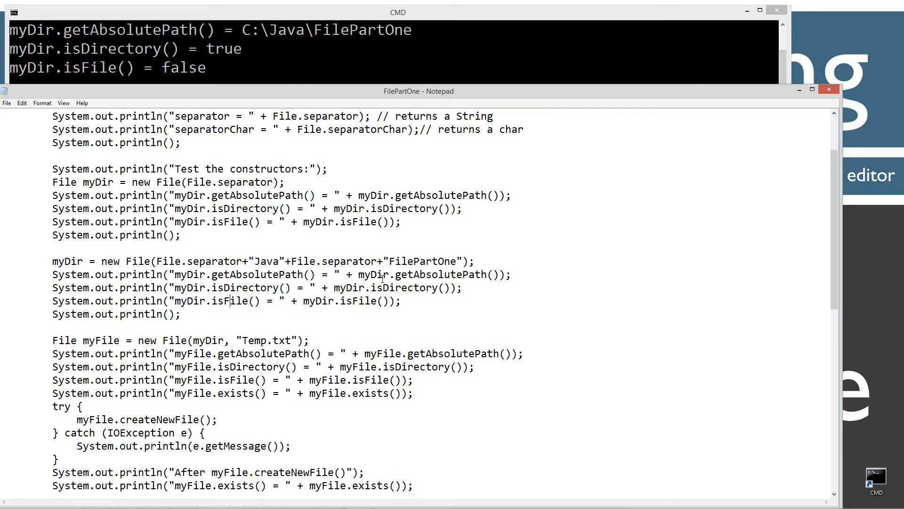
pyautogui.moveTo(237, 340); pyautogui.dragTo(299, 340)
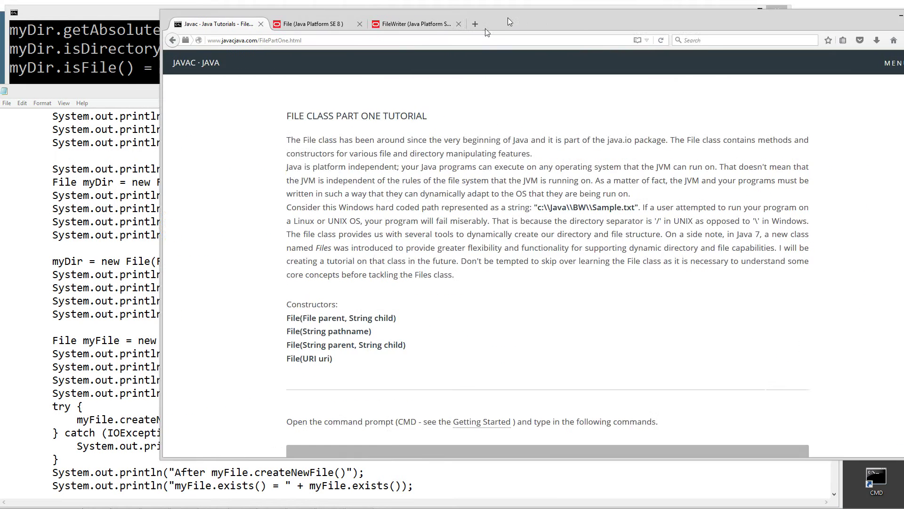
pyautogui.moveTo(508, 50); pyautogui.dragTo(455, 2)
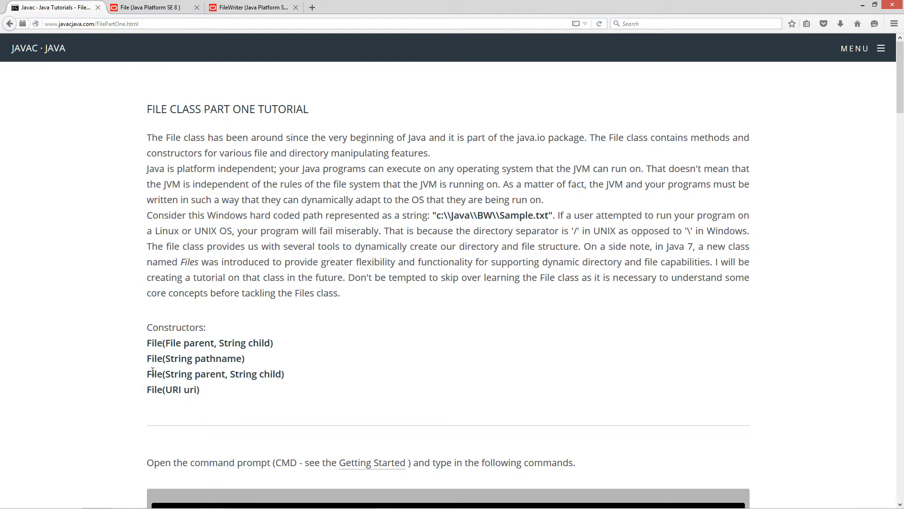
pyautogui.moveTo(147, 343); pyautogui.dragTo(274, 344)
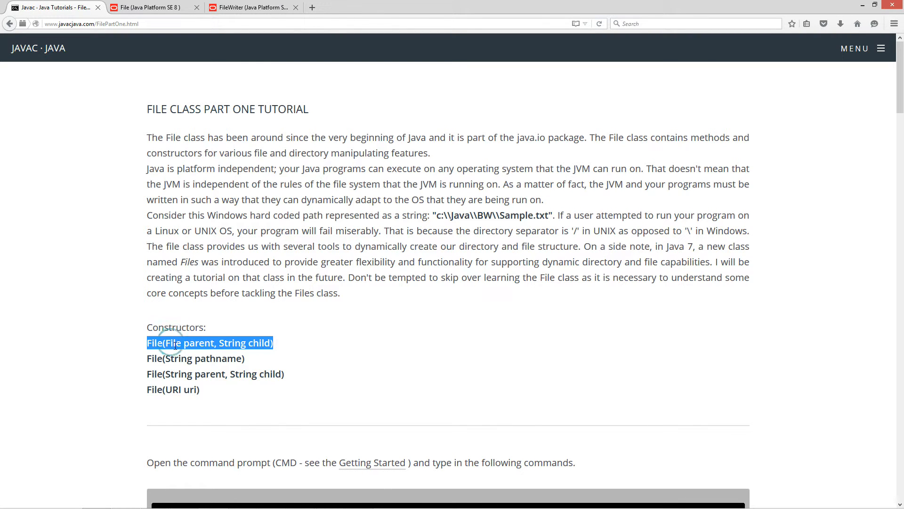
pyautogui.click(169, 345)
pyautogui.moveTo(166, 343); pyautogui.dragTo(272, 342)
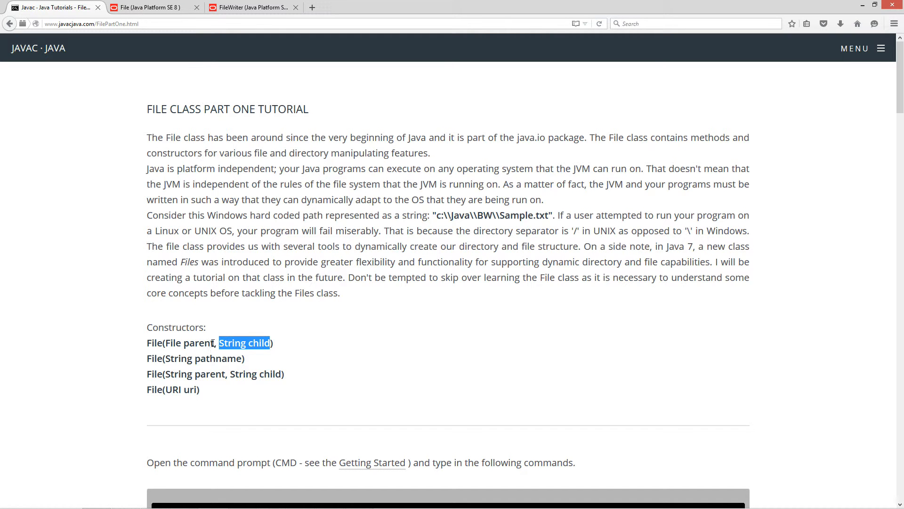
pyautogui.moveTo(215, 343); pyautogui.dragTo(165, 343)
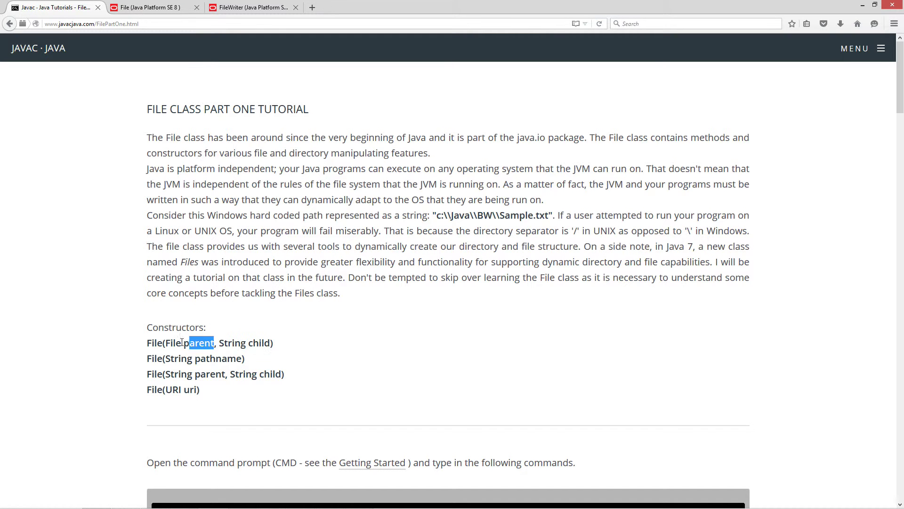
pyautogui.click(876, 5)
pyautogui.click(856, 35)
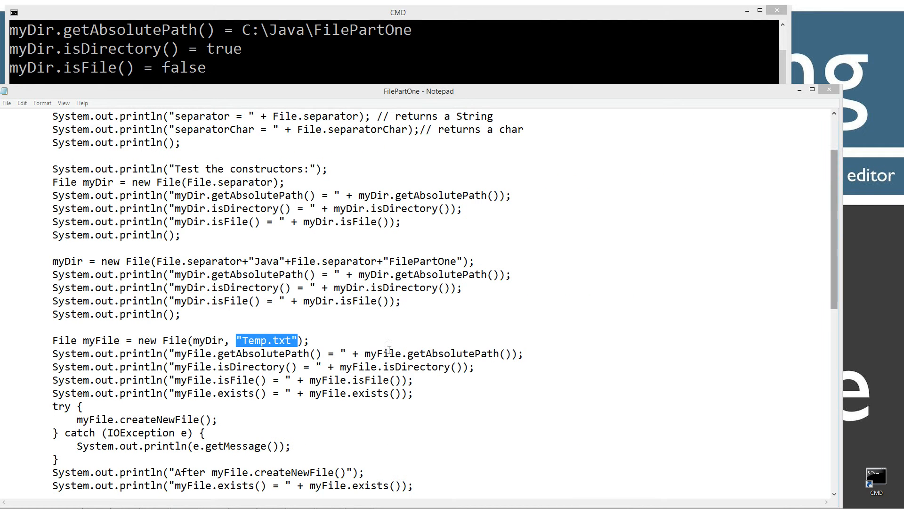
pyautogui.doubleClick(207, 340)
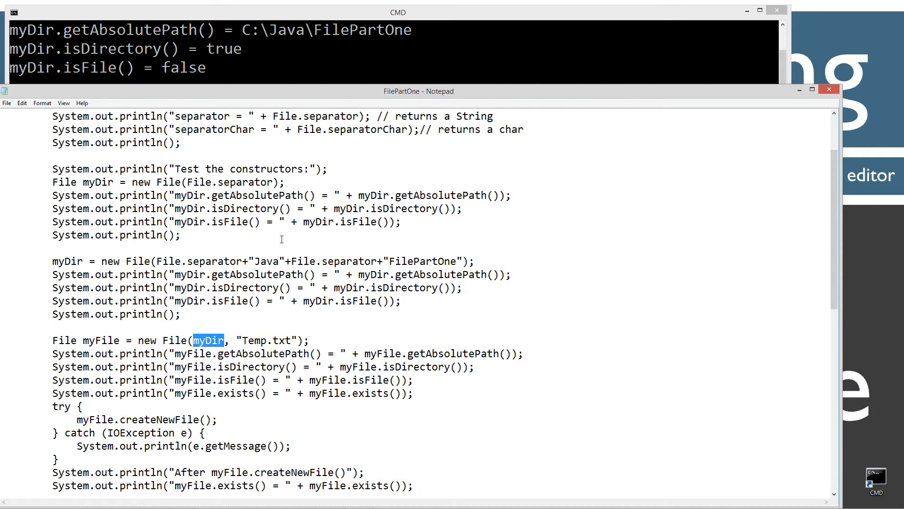
pyautogui.moveTo(237, 340); pyautogui.dragTo(298, 340)
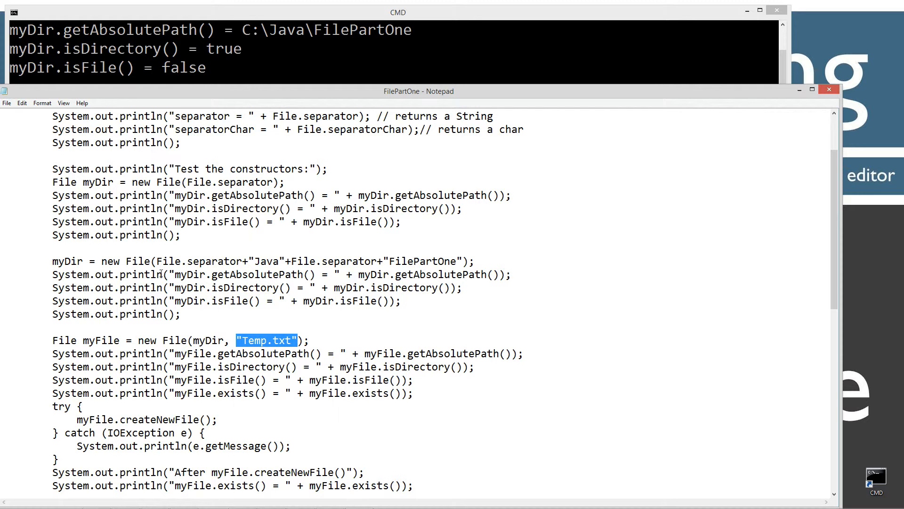
pyautogui.moveTo(158, 262); pyautogui.dragTo(463, 262)
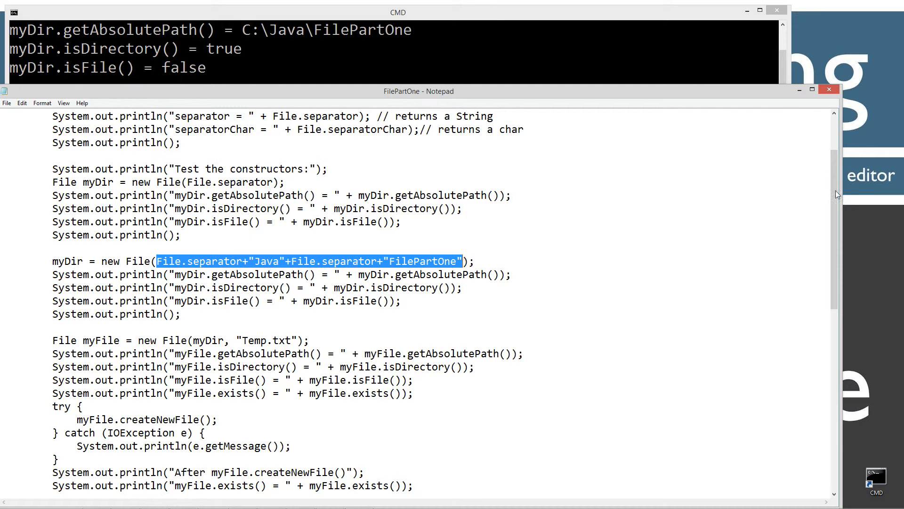
pyautogui.hotkey('alt', 'Tab')
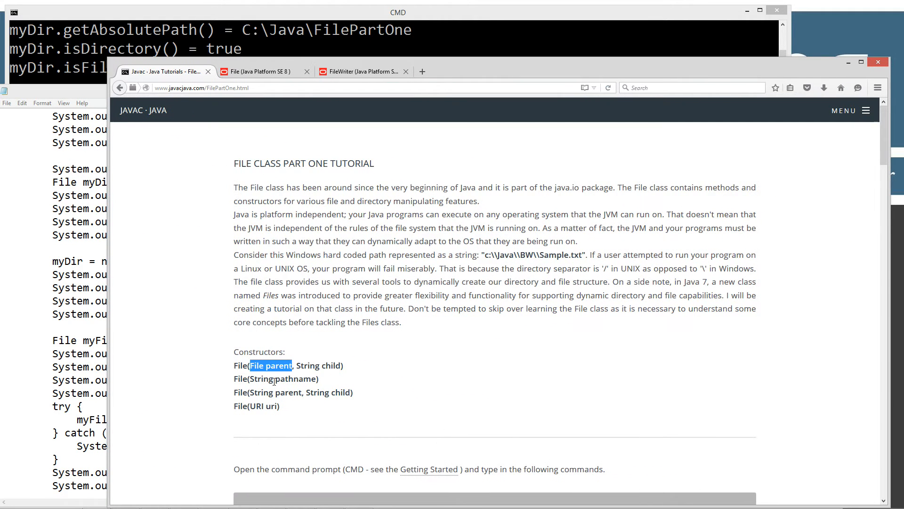
pyautogui.moveTo(249, 392); pyautogui.dragTo(313, 394)
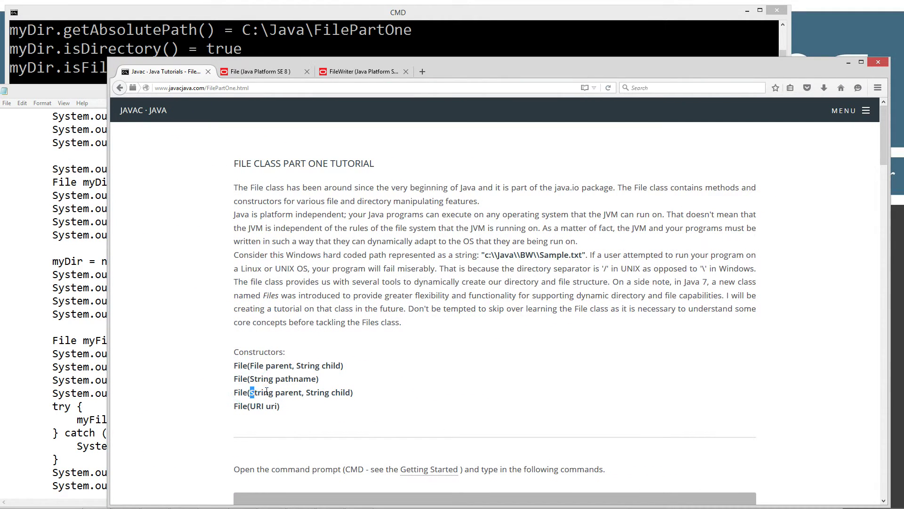
pyautogui.click(311, 394)
pyautogui.click(848, 63)
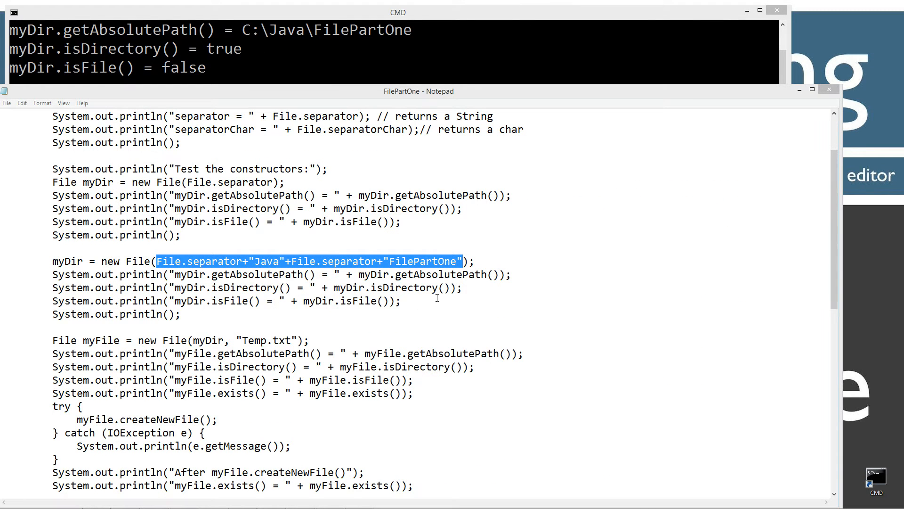
pyautogui.click(130, 331)
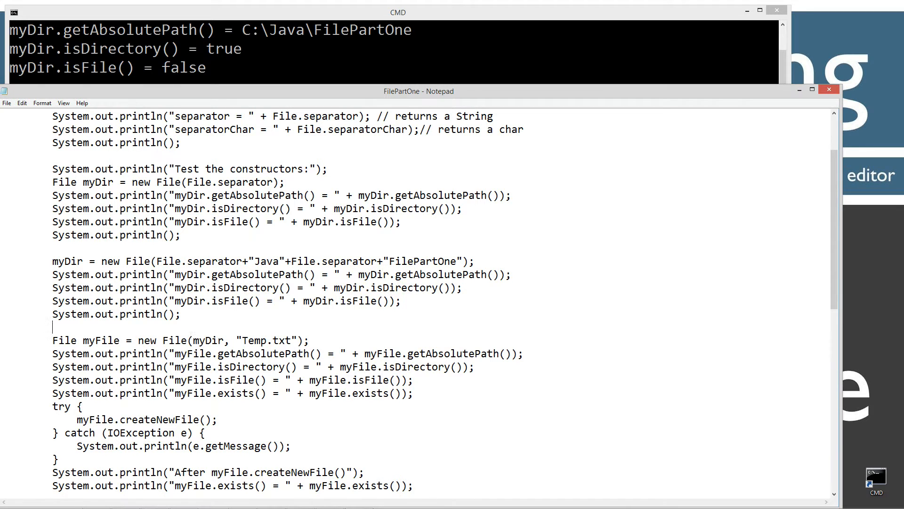
pyautogui.write('String')
pyautogui.write('h =')
pyautogui.moveTo(157, 261); pyautogui.dragTo(463, 261)
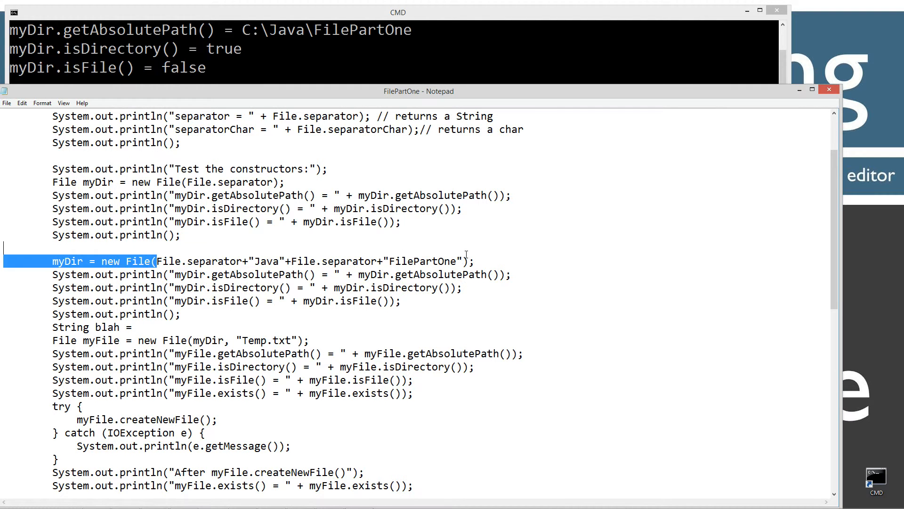
pyautogui.hotkey('ctrl', 'c')
pyautogui.click(161, 327)
pyautogui.hotkey('ctrl', 'v')
pyautogui.write(';')
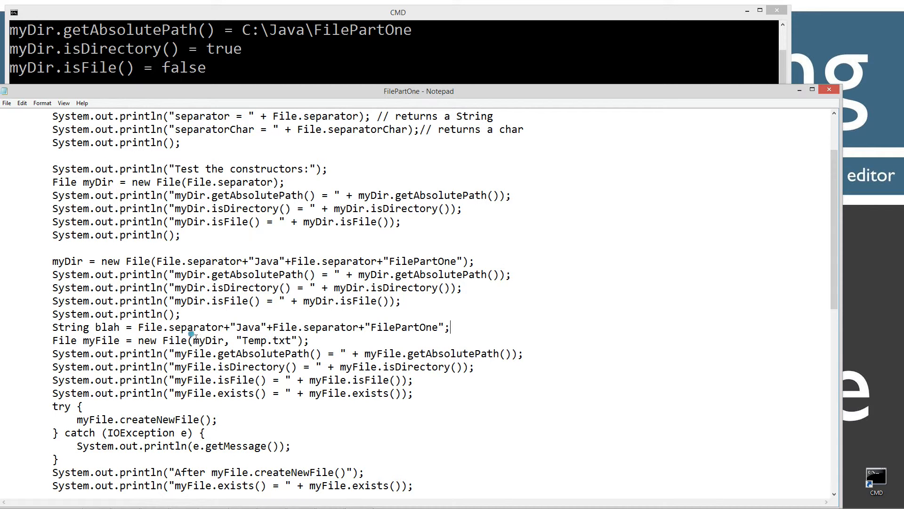
pyautogui.doubleClick(205, 340)
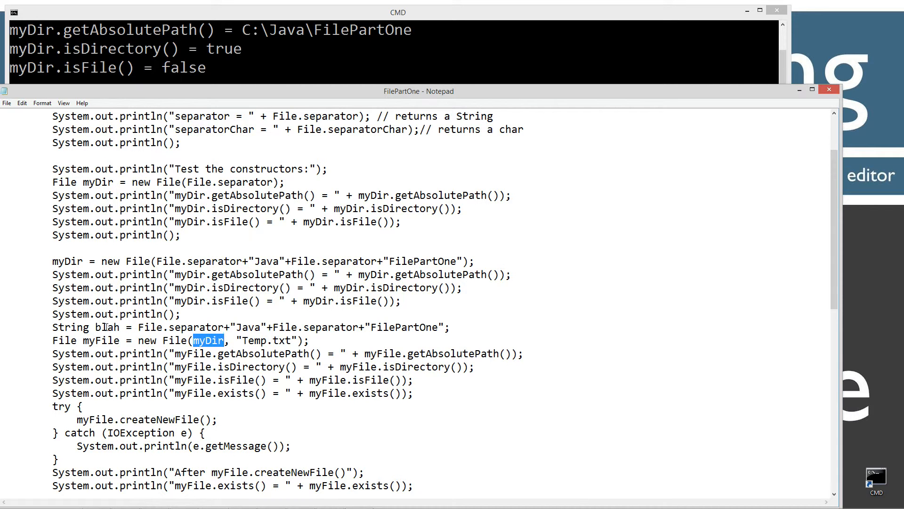
pyautogui.moveTo(451, 326); pyautogui.dragTo(4, 332)
pyautogui.hotkey('ctrl', 'x')
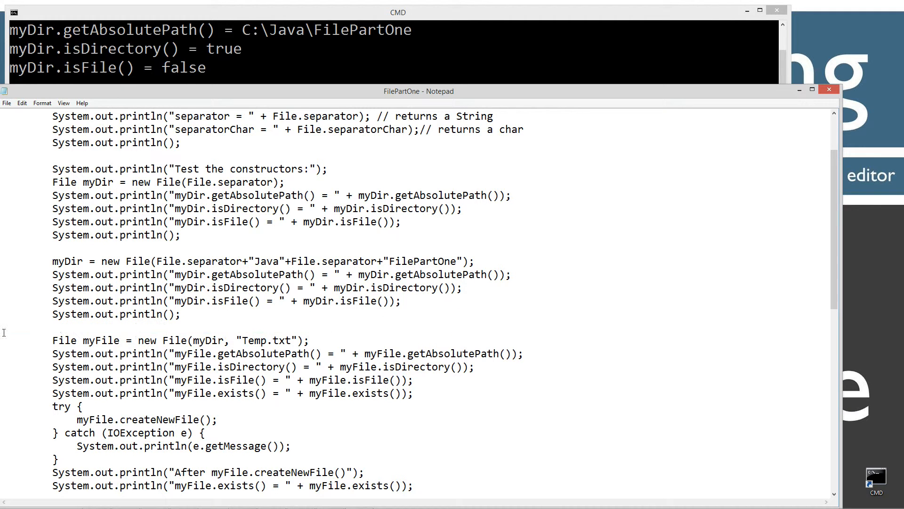
pyautogui.click(191, 340)
pyautogui.moveTo(316, 91); pyautogui.dragTo(325, 180)
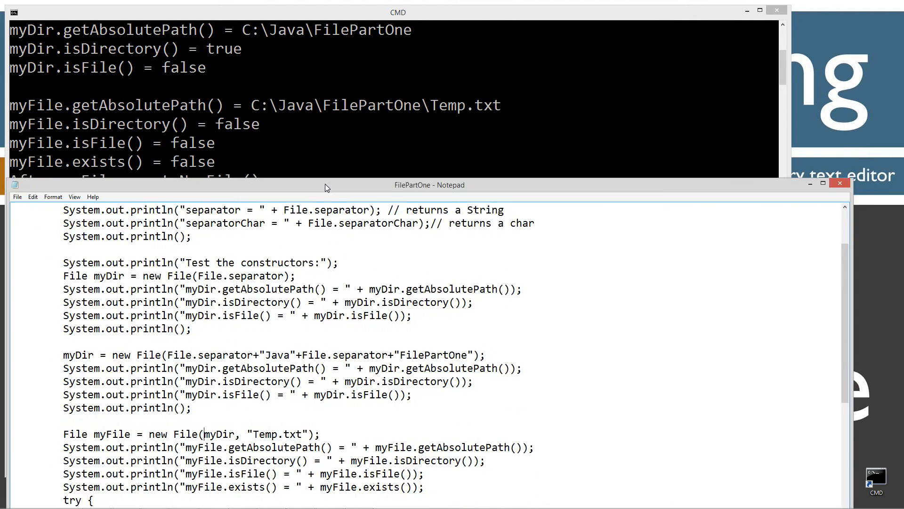
pyautogui.click(724, 141)
pyautogui.scroll(-1, 723, 183)
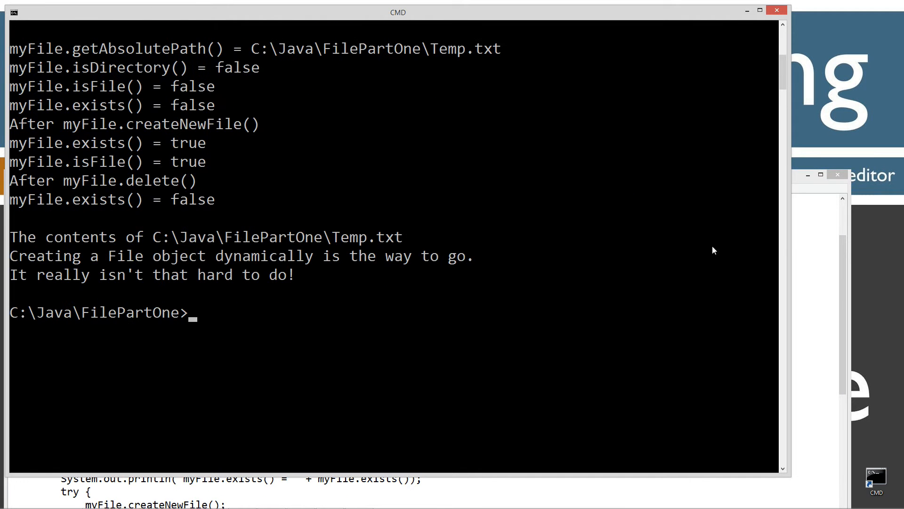
pyautogui.click(820, 261)
pyautogui.moveTo(778, 180); pyautogui.dragTo(776, 74)
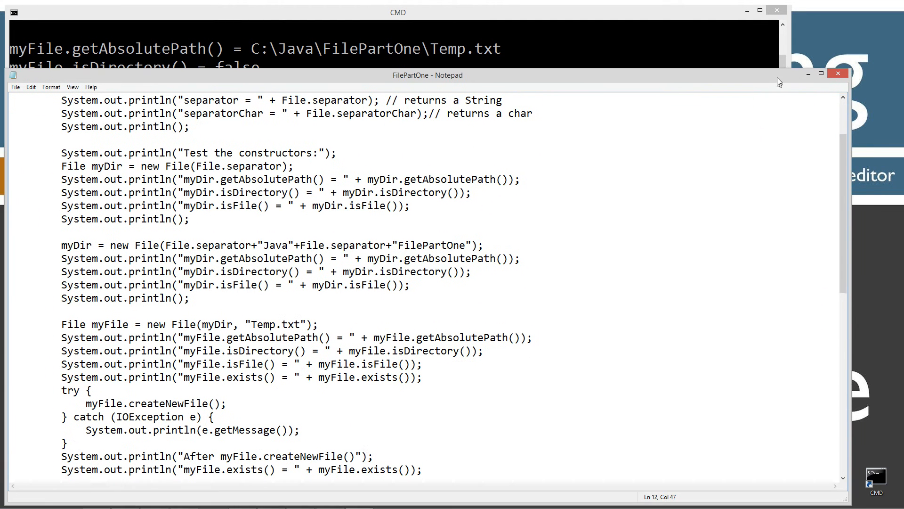
pyautogui.click(230, 328)
pyautogui.moveTo(90, 319); pyautogui.dragTo(127, 319)
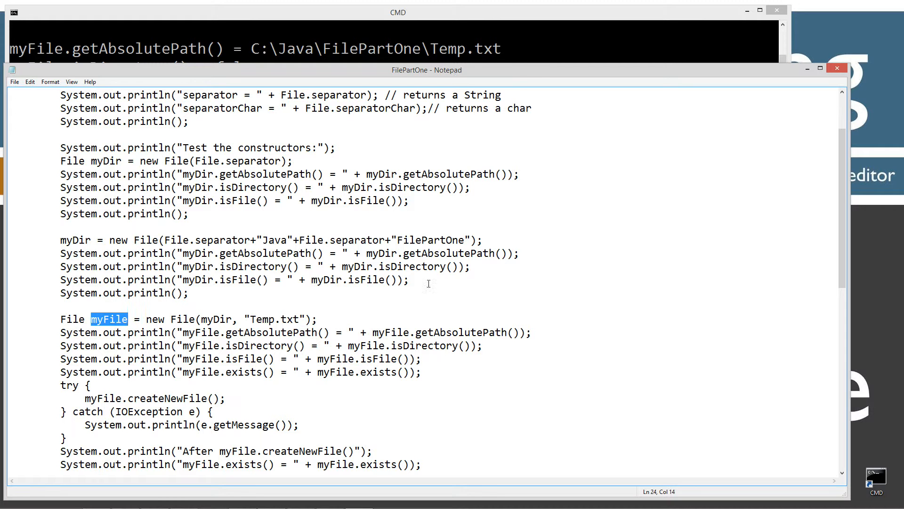
pyautogui.moveTo(514, 69); pyautogui.dragTo(520, 119)
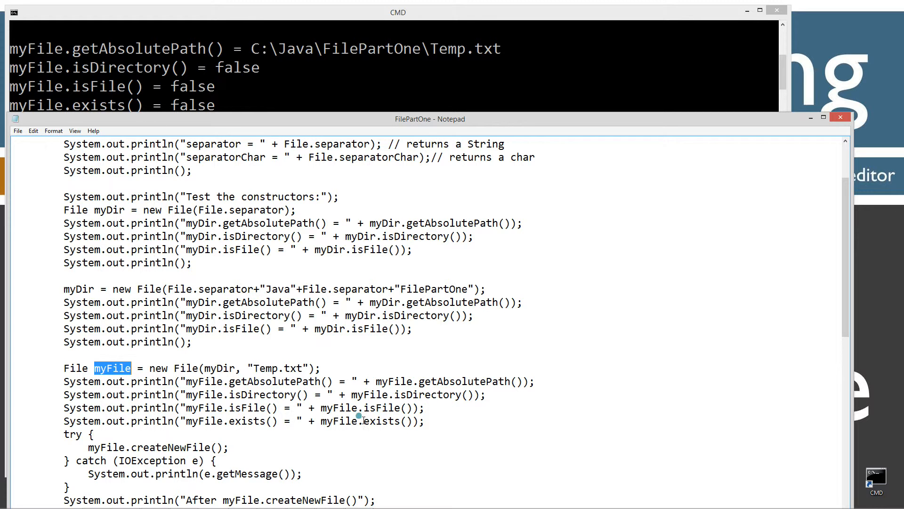
pyautogui.moveTo(364, 422); pyautogui.dragTo(412, 421)
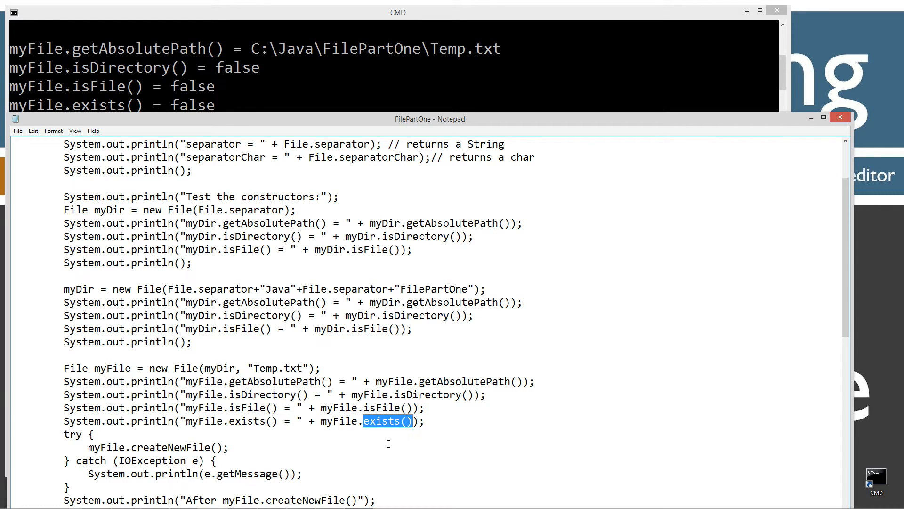
pyautogui.moveTo(364, 408); pyautogui.dragTo(414, 408)
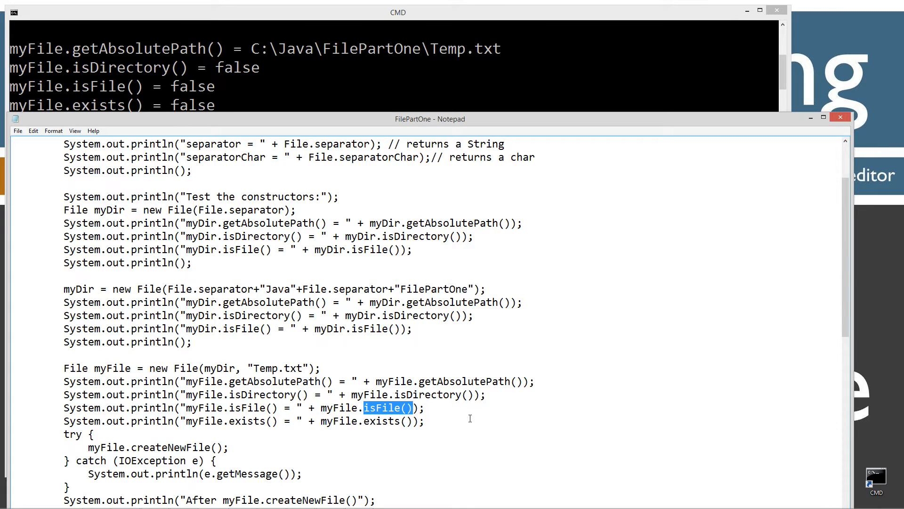
pyautogui.scroll(-4, 470, 418)
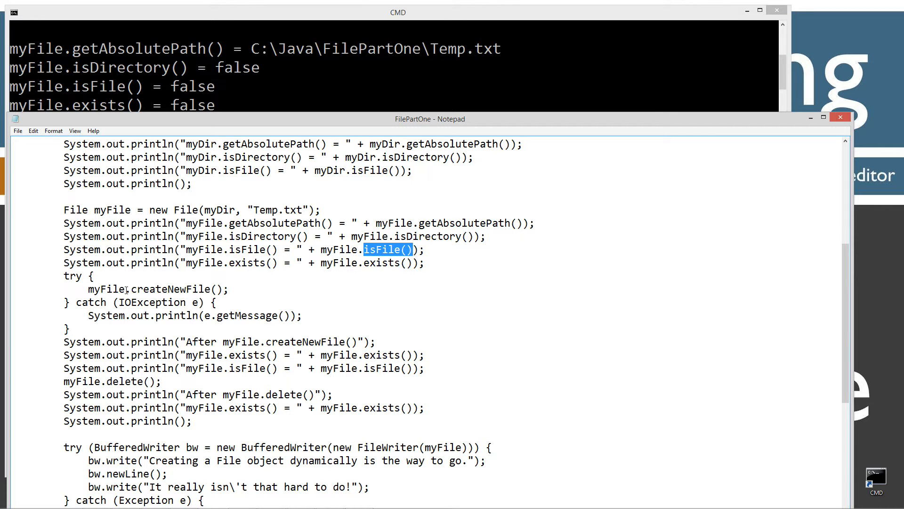
pyautogui.moveTo(128, 289); pyautogui.dragTo(224, 288)
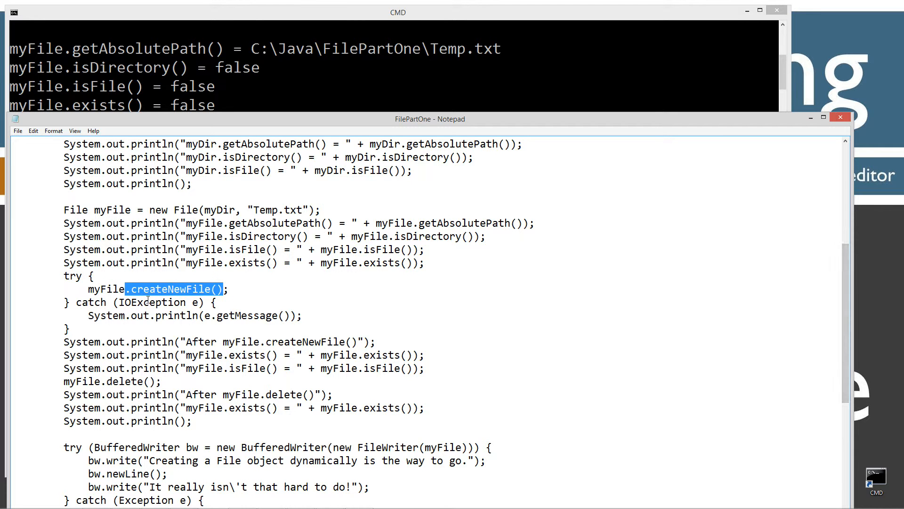
pyautogui.click(131, 289)
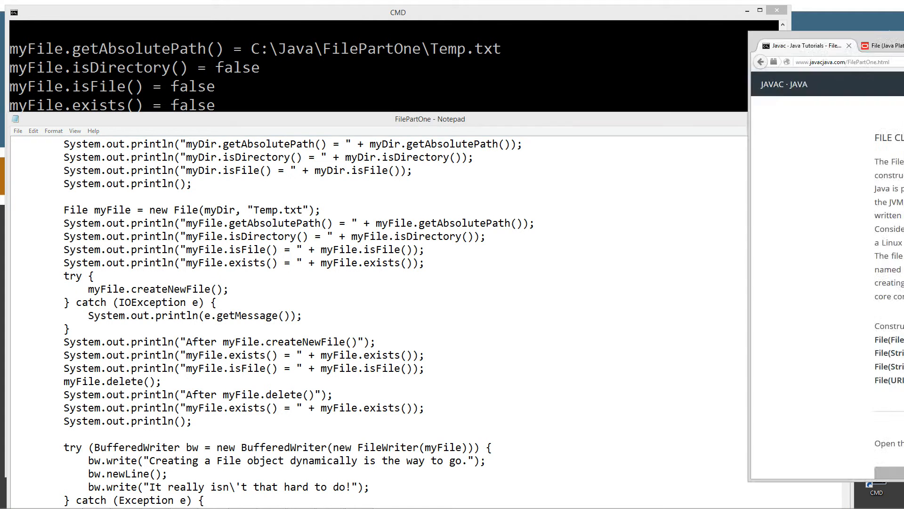
pyautogui.moveTo(585, 82)
pyautogui.mouseDown()
pyautogui.moveTo(325, 88)
pyautogui.moveTo(447, 60)
pyautogui.mouseUp()
pyautogui.click(226, 59)
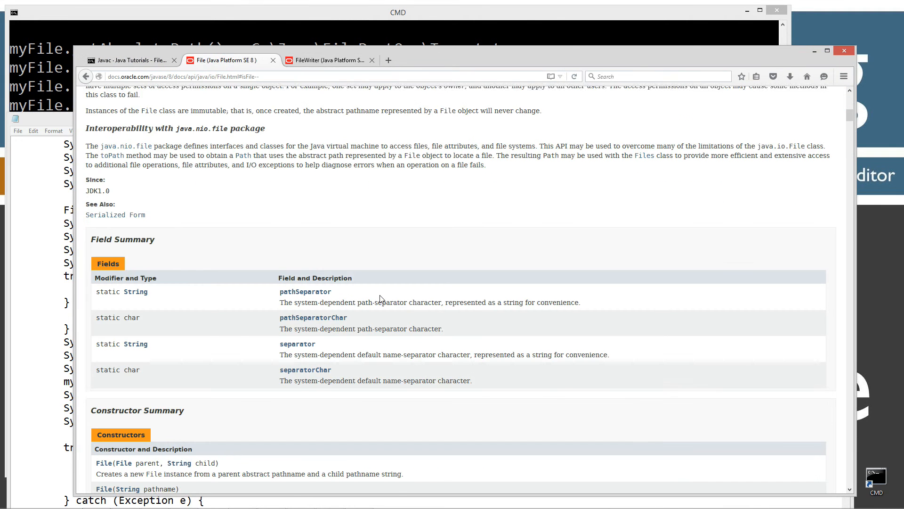
pyautogui.scroll(-5, 414, 250)
pyautogui.doubleClick(491, 50)
pyautogui.scroll(-3, 311, 241)
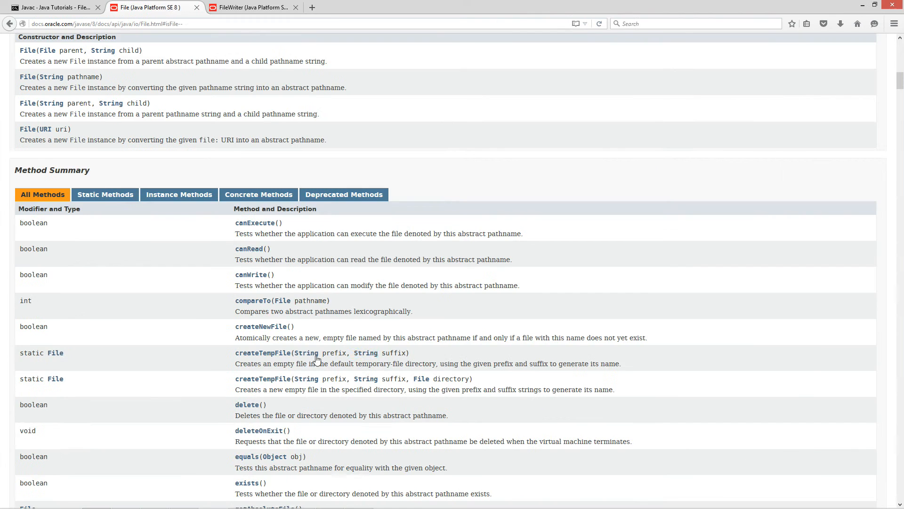
pyautogui.scroll(-2, 396, 334)
pyautogui.scroll(3, 395, 334)
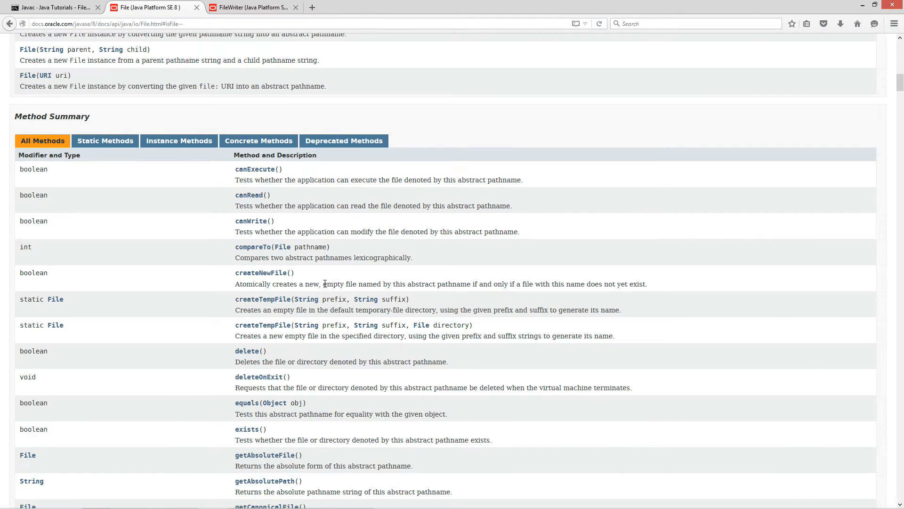
pyautogui.moveTo(323, 283); pyautogui.dragTo(456, 283)
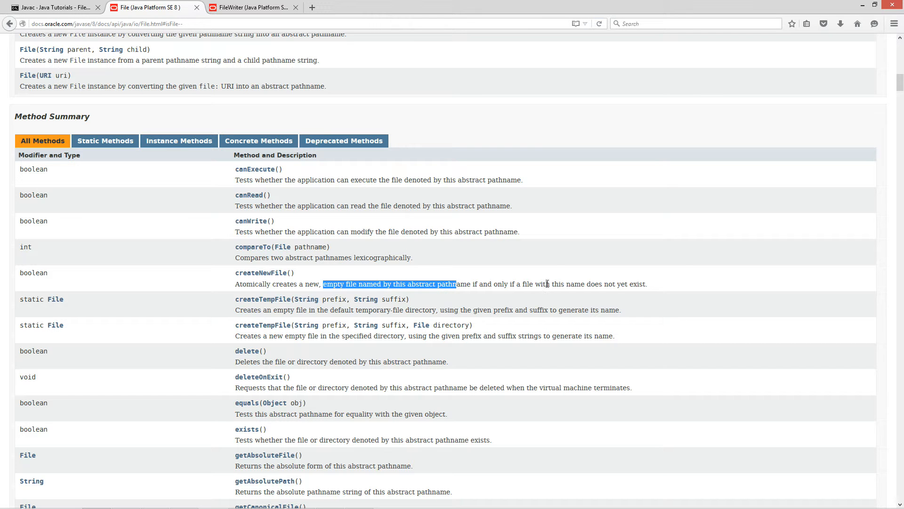
pyautogui.click(549, 284)
pyautogui.click(875, 6)
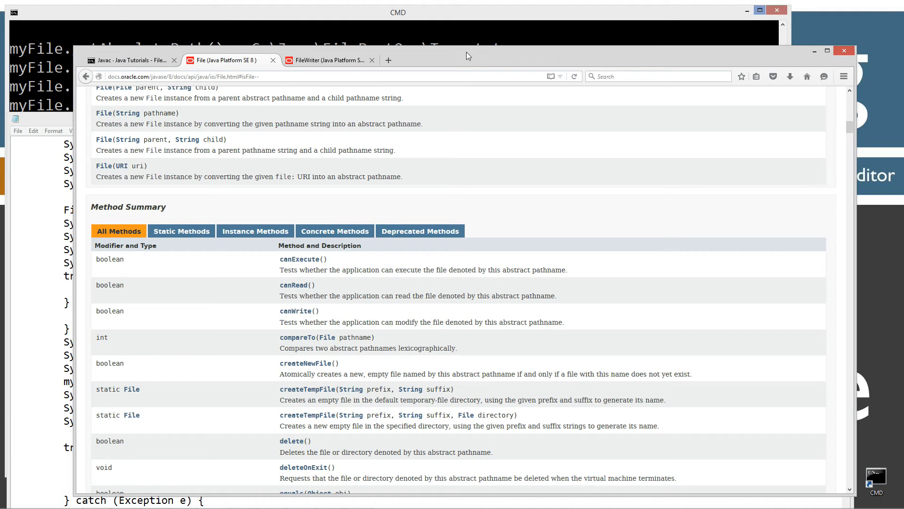
pyautogui.moveTo(466, 52); pyautogui.dragTo(485, 67)
pyautogui.press('super+Down')
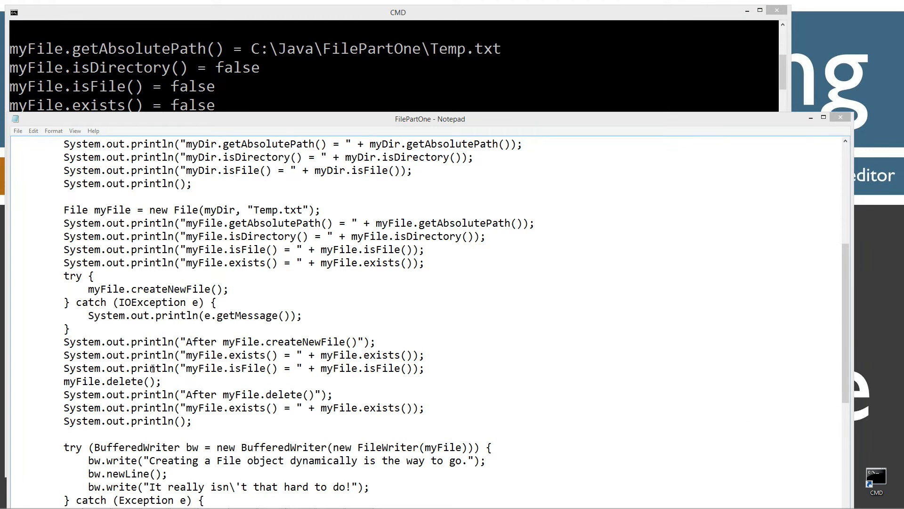
pyautogui.click(144, 356)
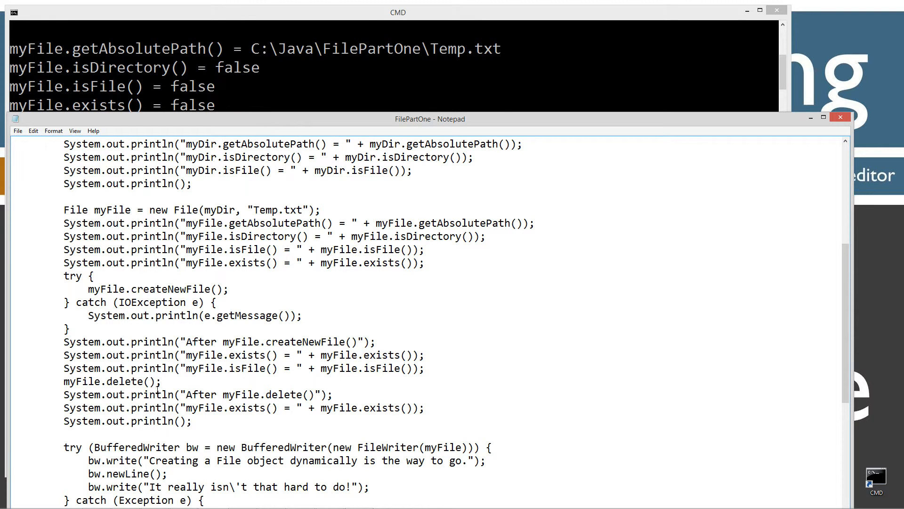
pyautogui.click(144, 446)
pyautogui.scroll(-2, 144, 446)
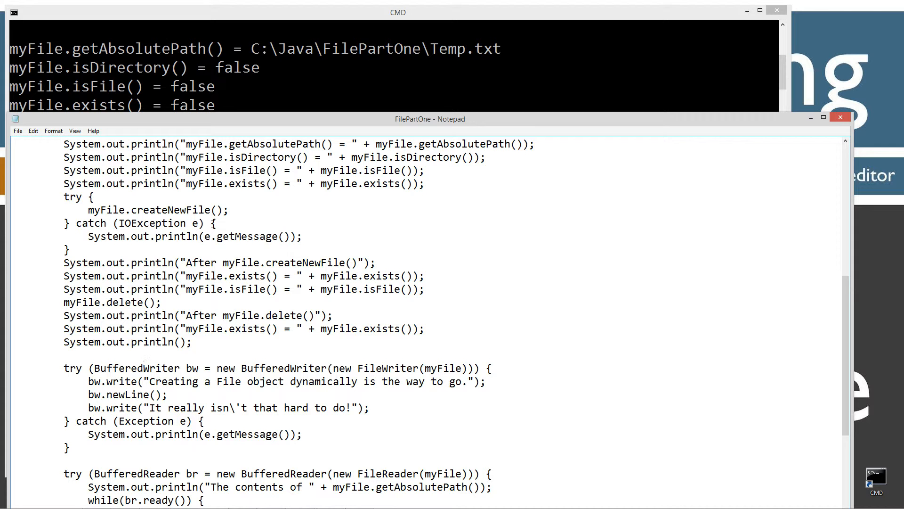
pyautogui.scroll(2, 352, 263)
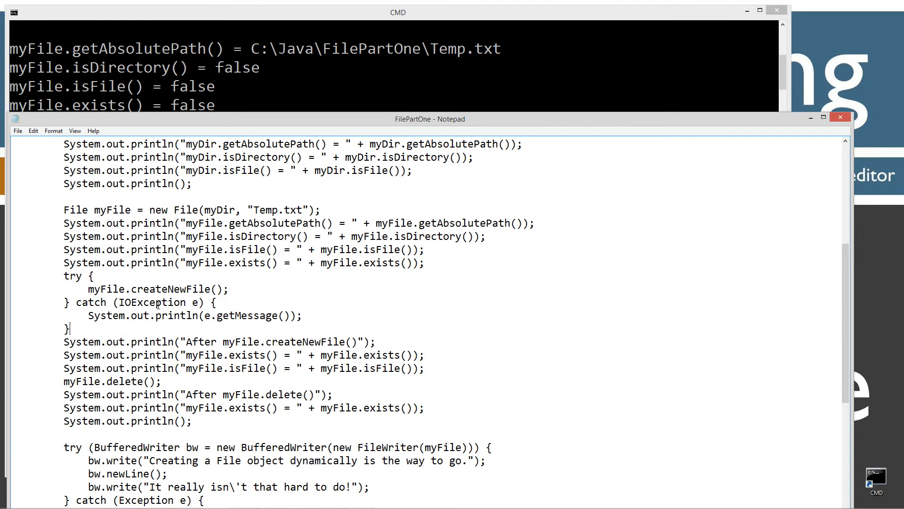
pyautogui.click(125, 289)
pyautogui.moveTo(347, 118); pyautogui.dragTo(347, 191)
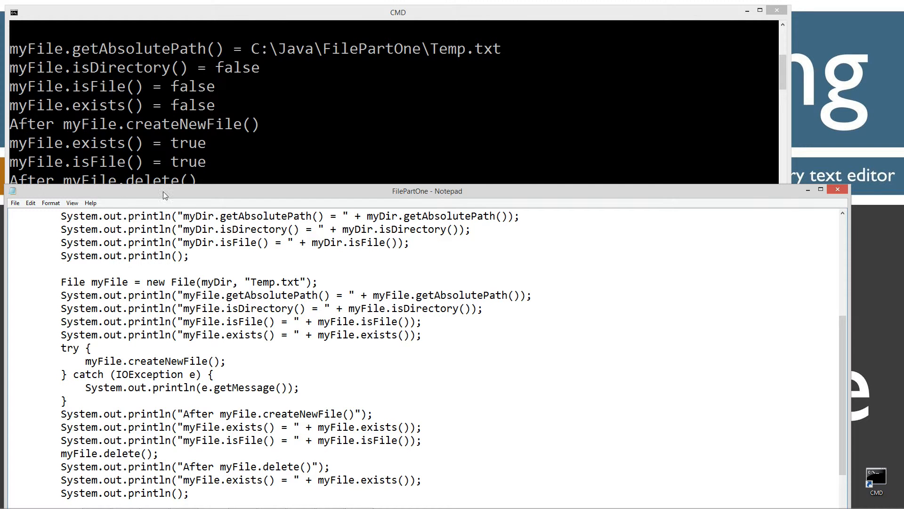
pyautogui.click(201, 426)
pyautogui.moveTo(403, 191); pyautogui.dragTo(419, 70)
pyautogui.moveTo(274, 345); pyautogui.dragTo(327, 345)
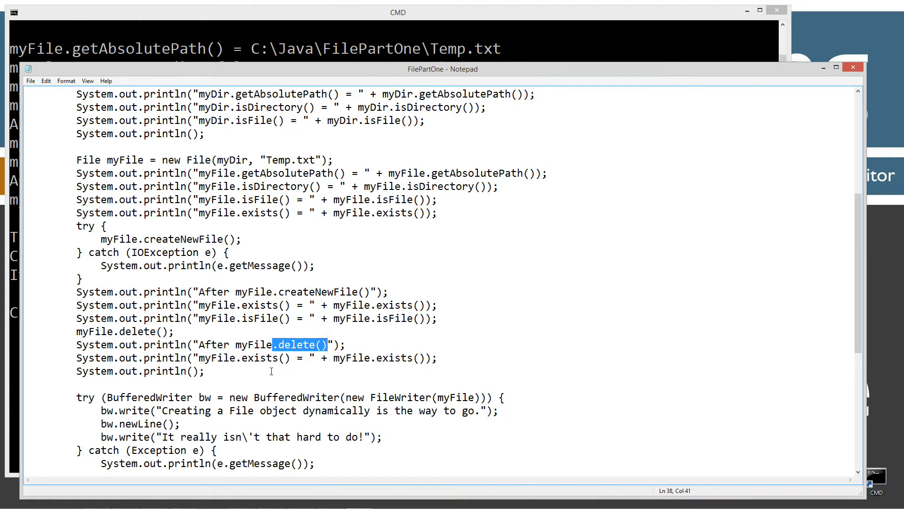
pyautogui.moveTo(197, 359); pyautogui.dragTo(304, 358)
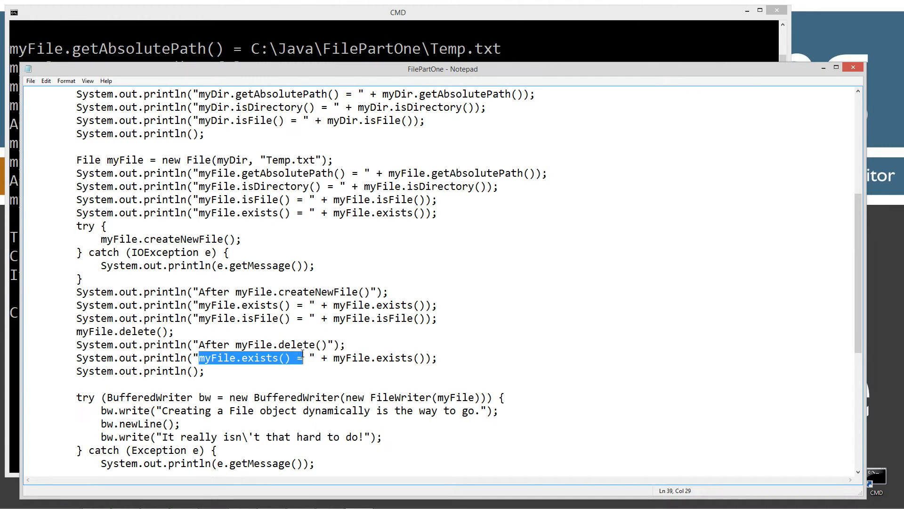
pyautogui.moveTo(416, 70)
pyautogui.mouseDown()
pyautogui.moveTo(401, 175)
pyautogui.moveTo(410, 238)
pyautogui.mouseUp()
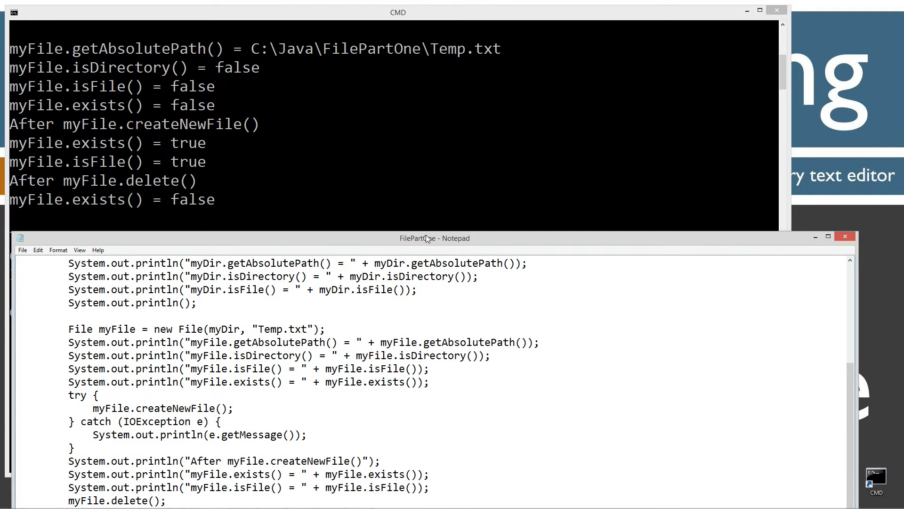
pyautogui.moveTo(428, 239); pyautogui.dragTo(425, 58)
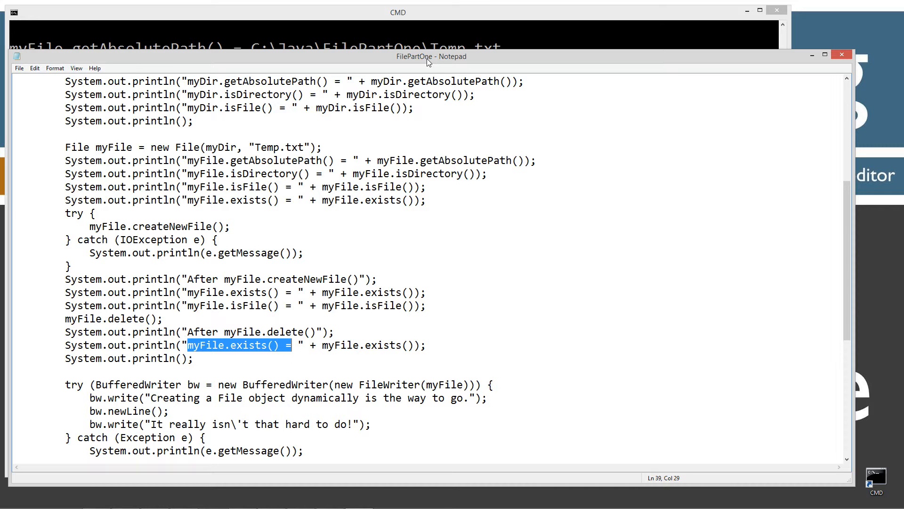
# Step: Point out BufferedWriter, FileWriter(myFile) and the myFile argument on line 42
pyautogui.click(182, 385)
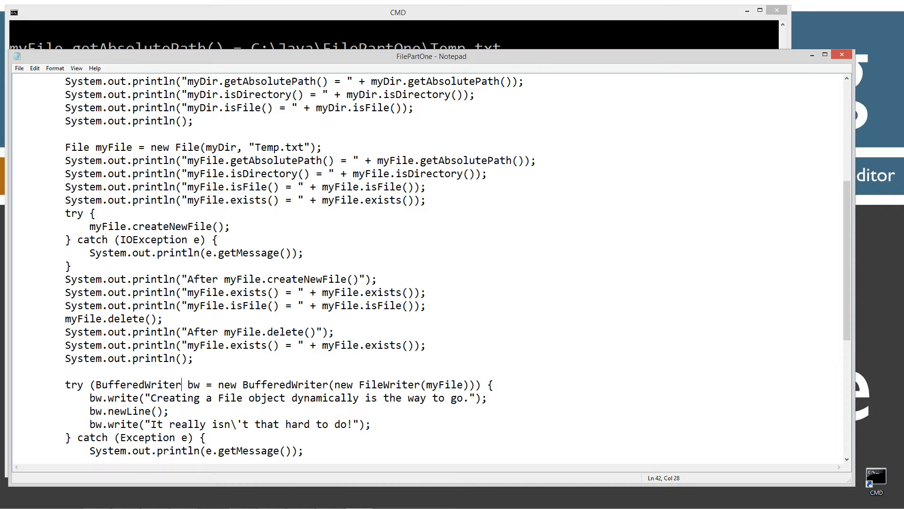
pyautogui.click(97, 384)
pyautogui.moveTo(96, 384); pyautogui.dragTo(182, 385)
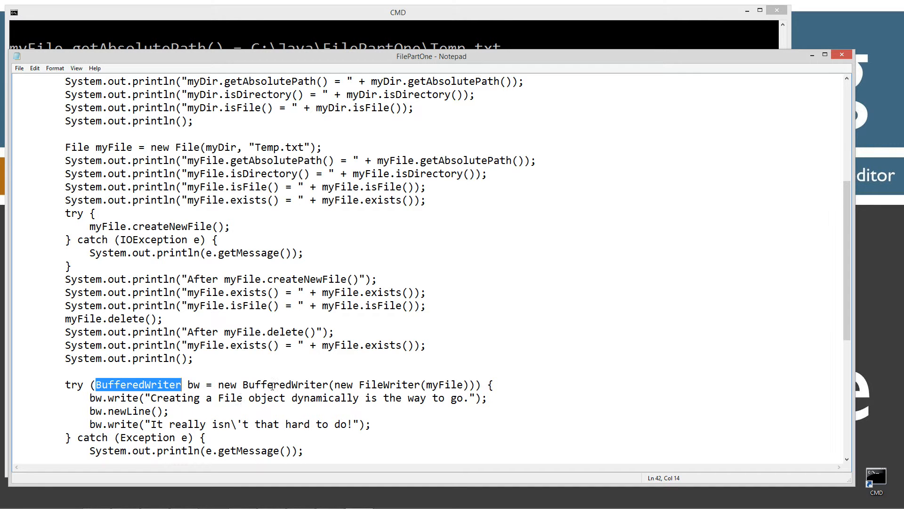
pyautogui.moveTo(359, 384); pyautogui.dragTo(469, 384)
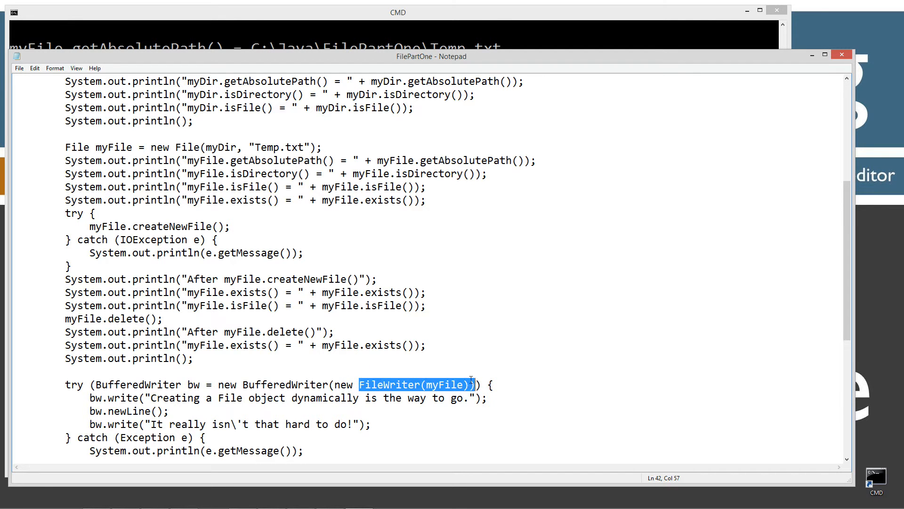
pyautogui.click(304, 384)
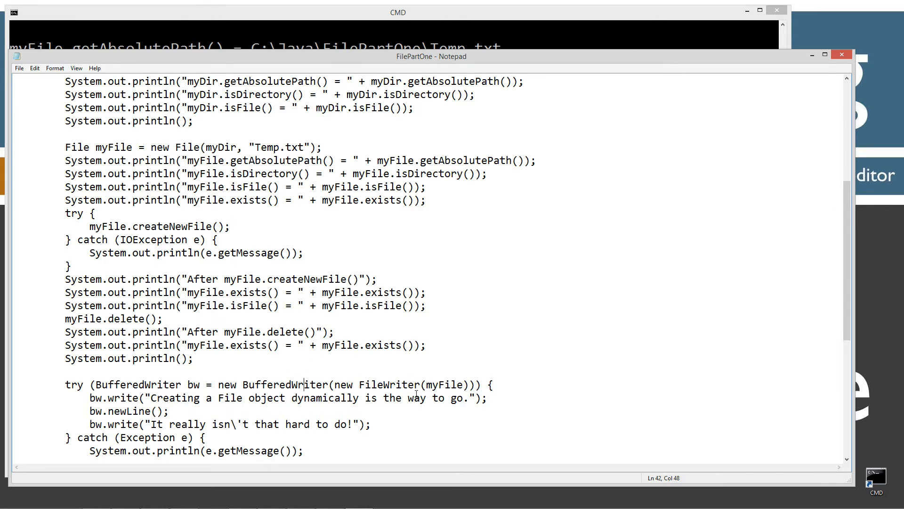
pyautogui.moveTo(426, 385); pyautogui.dragTo(463, 384)
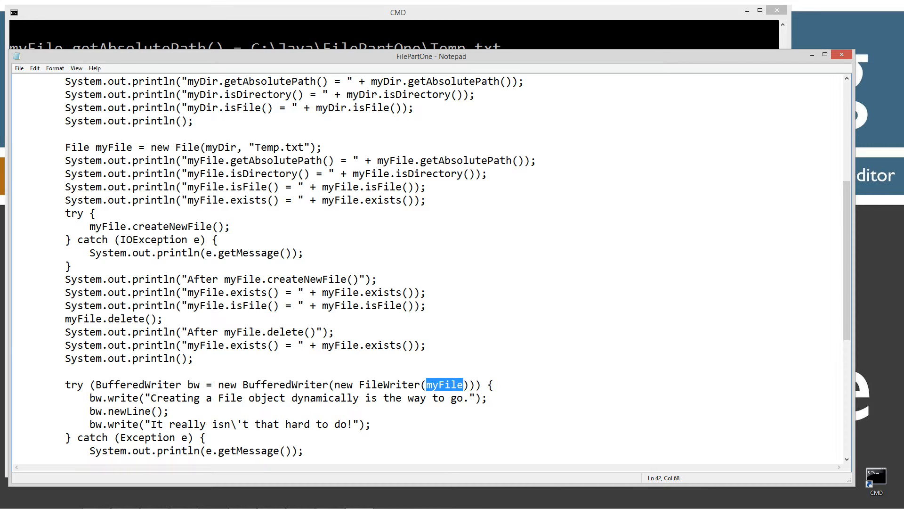
# Step: Bring the documentation browser back up and move it into view
pyautogui.hotkey('alt', 'Tab')
pyautogui.moveTo(559, 90)
pyautogui.mouseDown()
pyautogui.moveTo(478, 53)
pyautogui.moveTo(477, 1)
pyautogui.mouseUp()
# Step: Show the FileWriter docs and point out boolean append and the first two constructors
pyautogui.click(254, 7)
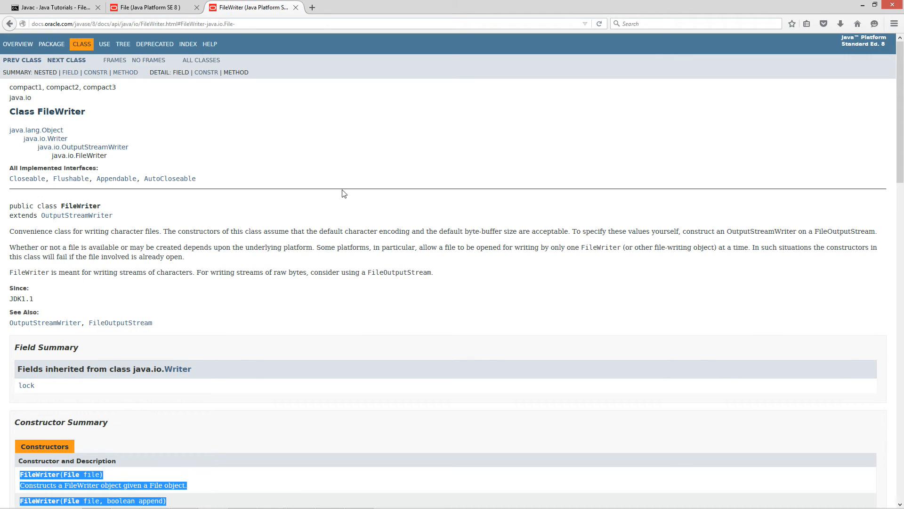
pyautogui.click(330, 203)
pyautogui.scroll(-3, 330, 203)
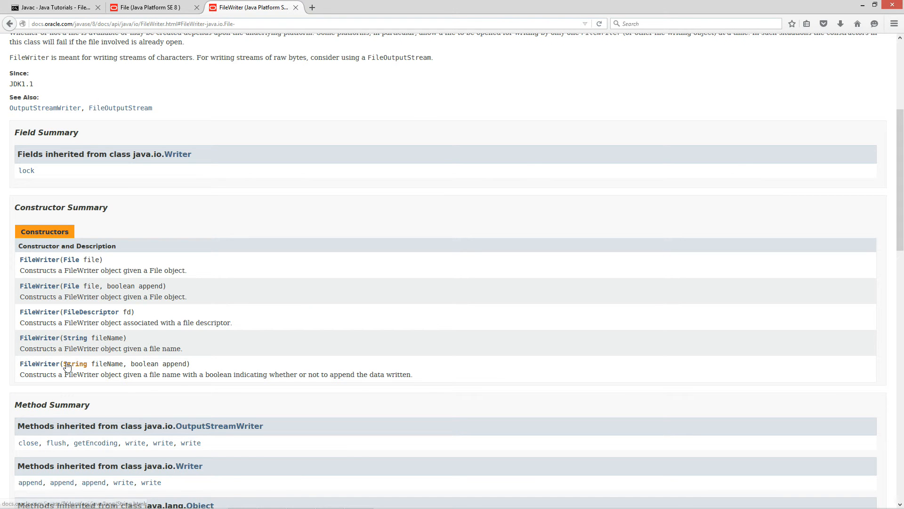
pyautogui.moveTo(131, 363); pyautogui.dragTo(191, 364)
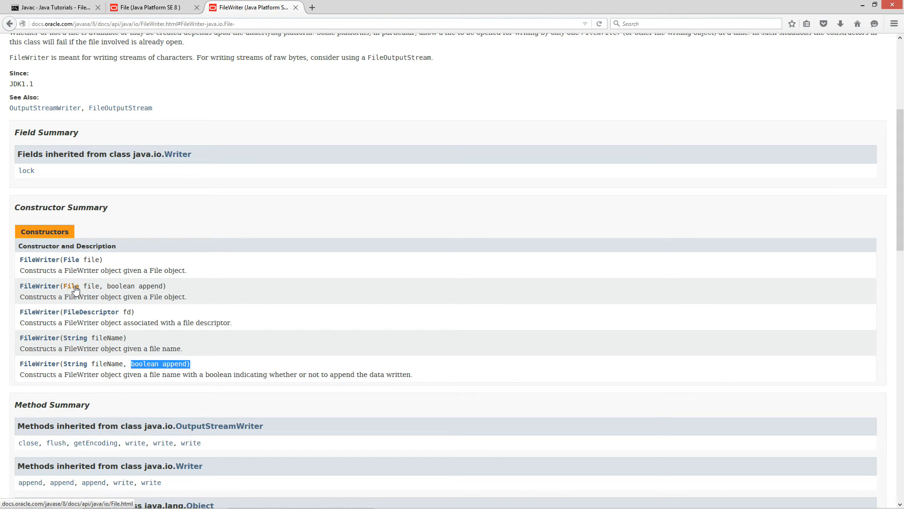
pyautogui.moveTo(195, 288)
pyautogui.mouseDown()
pyautogui.moveTo(40, 271)
pyautogui.moveTo(44, 263)
pyautogui.mouseUp()
pyautogui.click(160, 262)
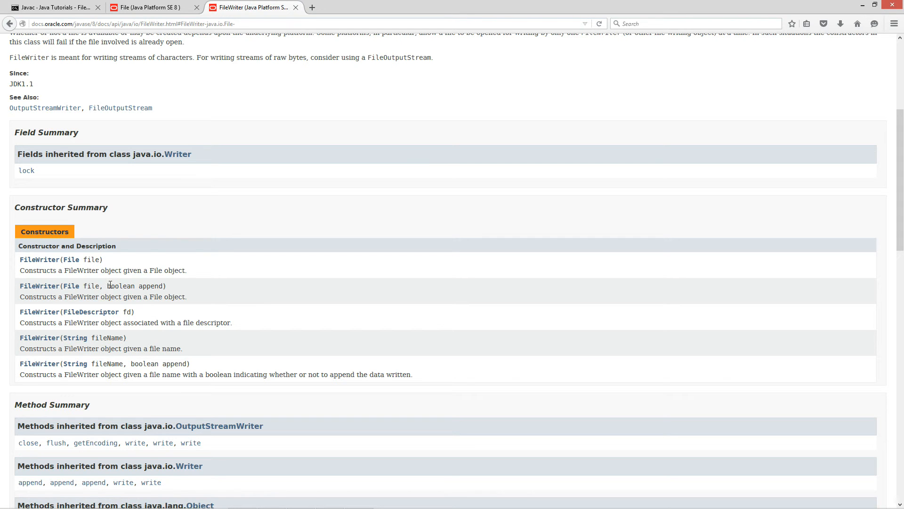
# Step: Highlight boolean append and FileWriter(File file), then shrink the docs window over the code
pyautogui.moveTo(107, 285); pyautogui.dragTo(164, 285)
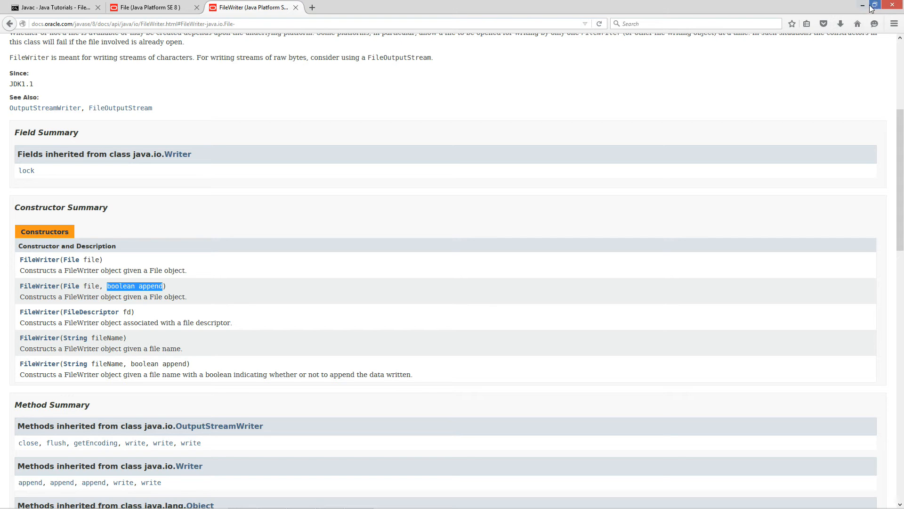
pyautogui.click(126, 285)
pyautogui.moveTo(107, 286); pyautogui.dragTo(169, 286)
pyautogui.moveTo(103, 259); pyautogui.dragTo(19, 260)
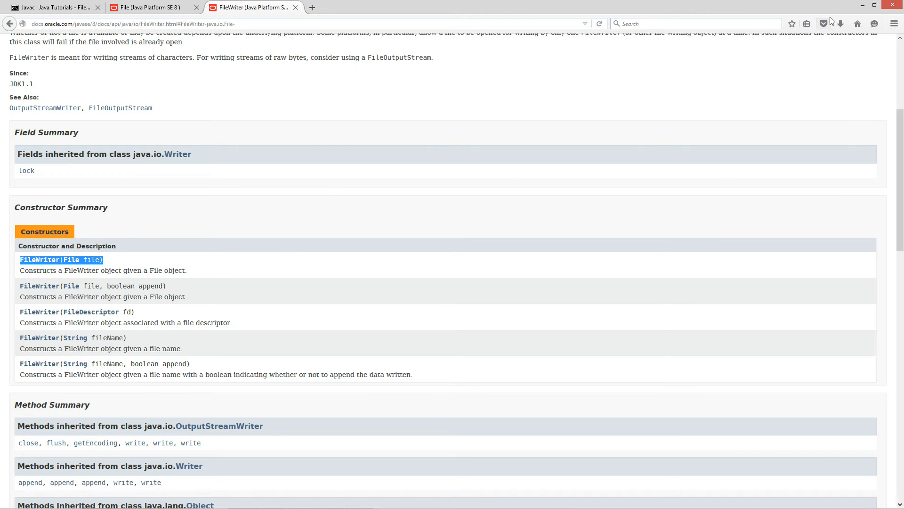
pyautogui.click(875, 7)
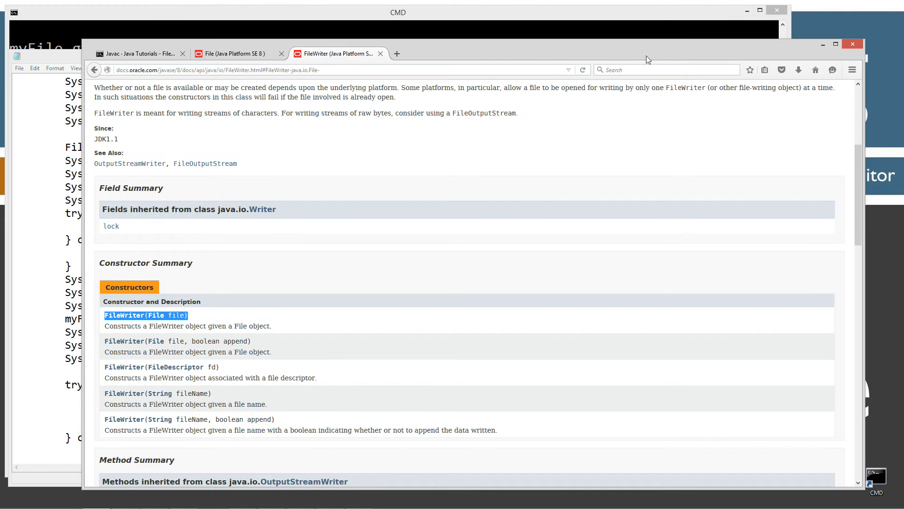
pyautogui.moveTo(495, 43); pyautogui.dragTo(849, 43)
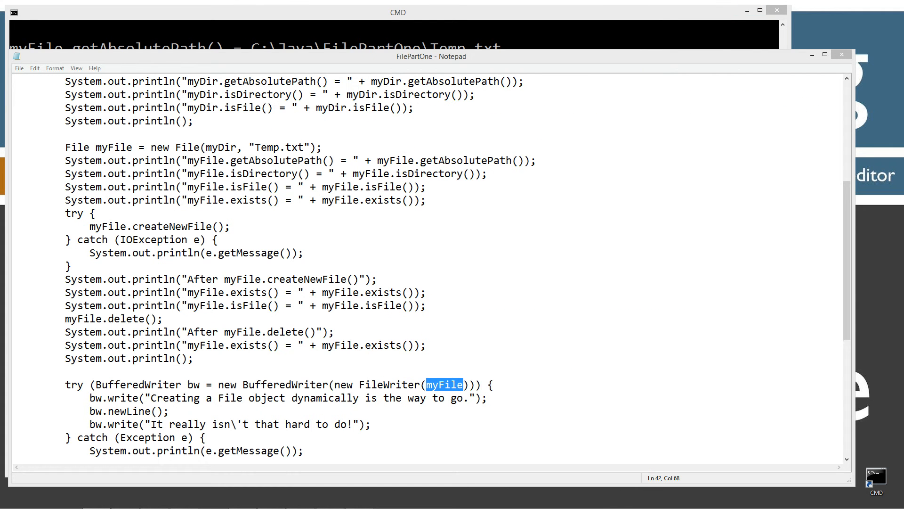
pyautogui.click(188, 385)
pyautogui.scroll(-1, 212, 381)
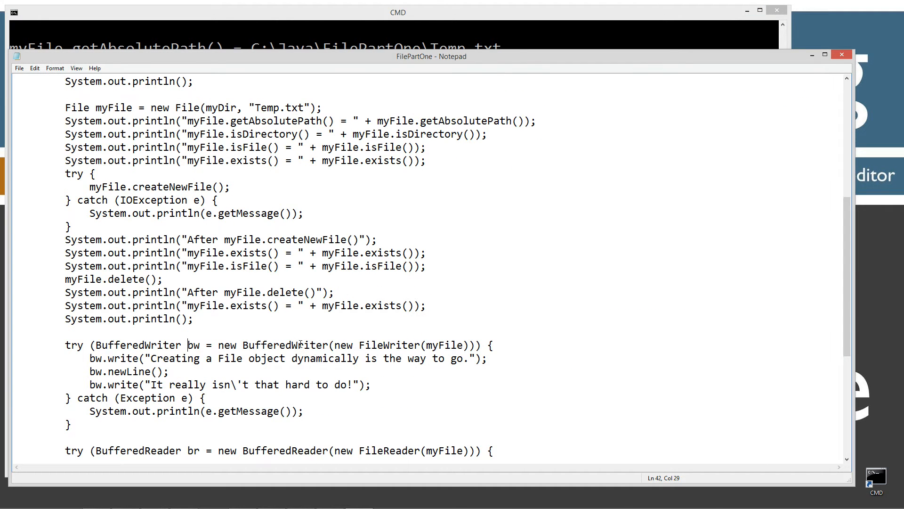
pyautogui.click(260, 344)
pyautogui.moveTo(358, 344); pyautogui.dragTo(468, 345)
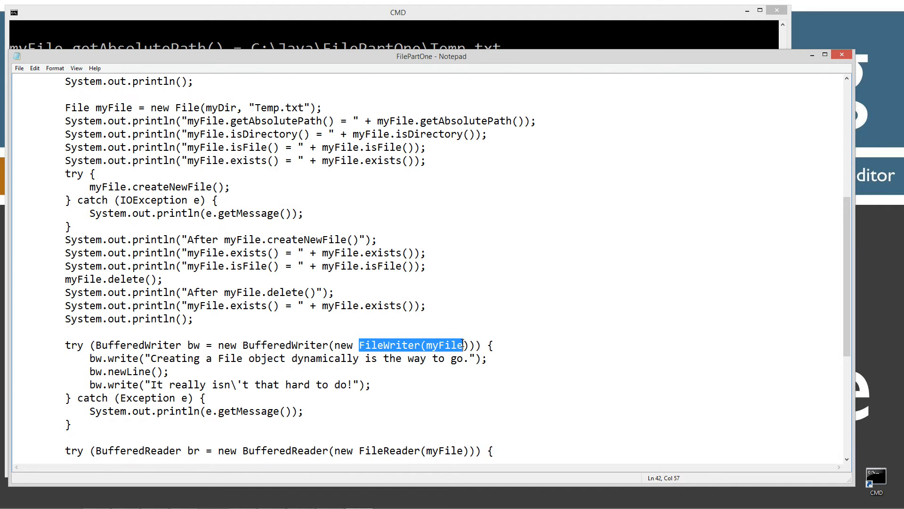
pyautogui.click(396, 345)
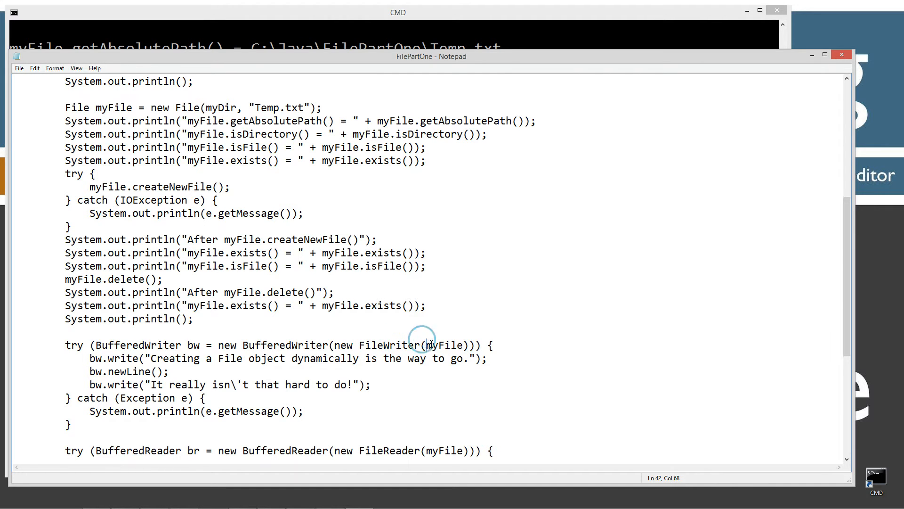
pyautogui.doubleClick(444, 345)
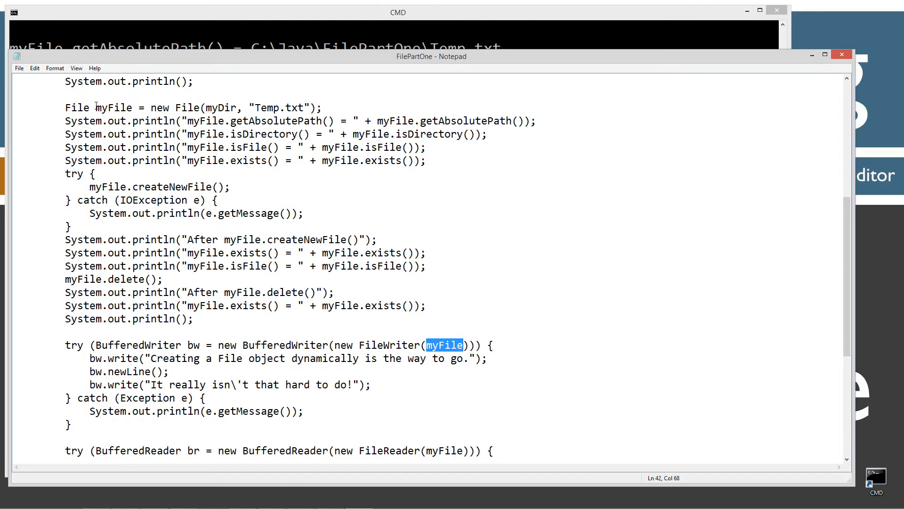
pyautogui.moveTo(95, 108); pyautogui.dragTo(132, 108)
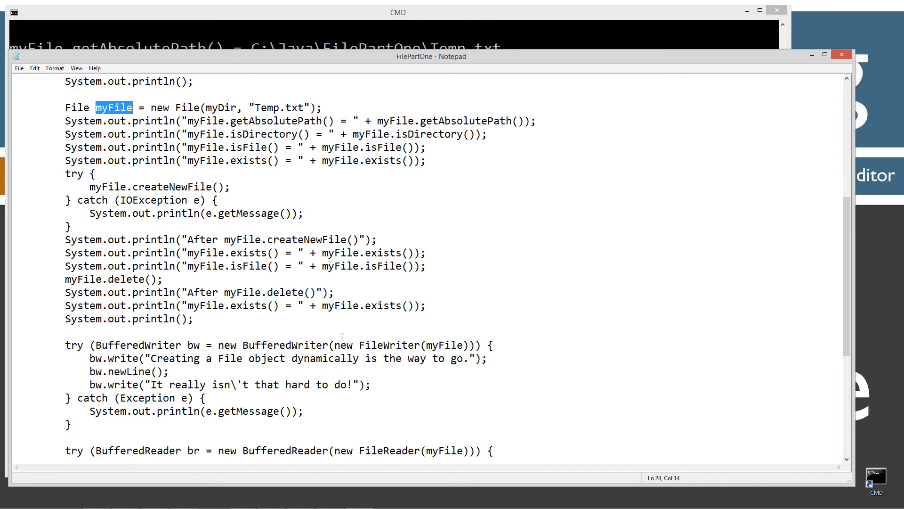
pyautogui.click(126, 359)
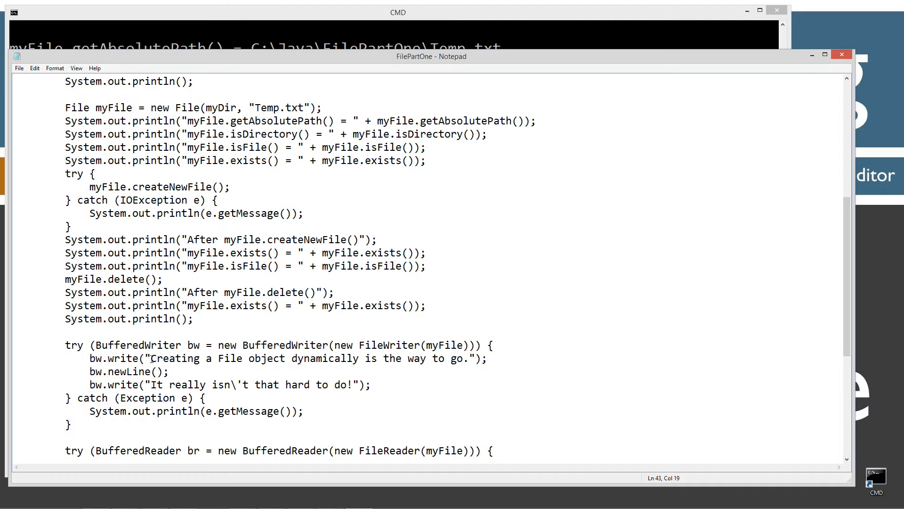
pyautogui.moveTo(146, 358); pyautogui.dragTo(478, 358)
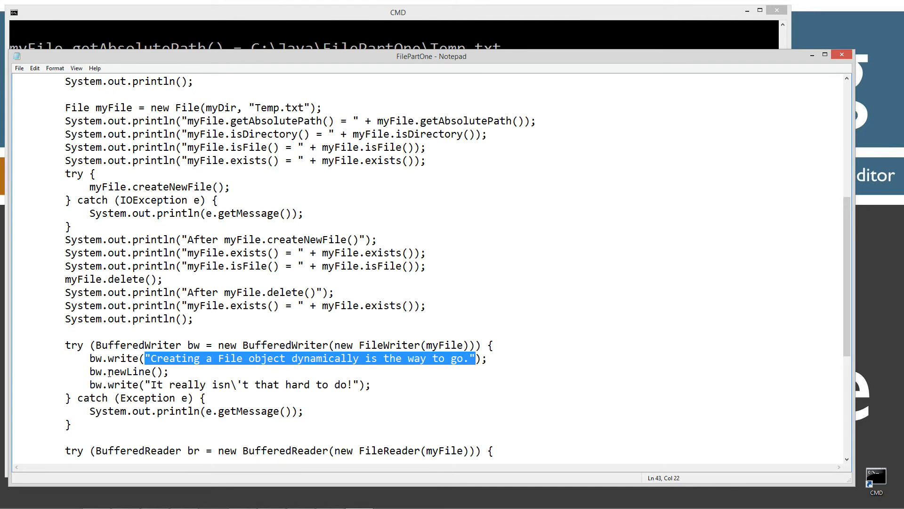
pyautogui.moveTo(107, 372); pyautogui.dragTo(361, 384)
pyautogui.scroll(-2, 345, 411)
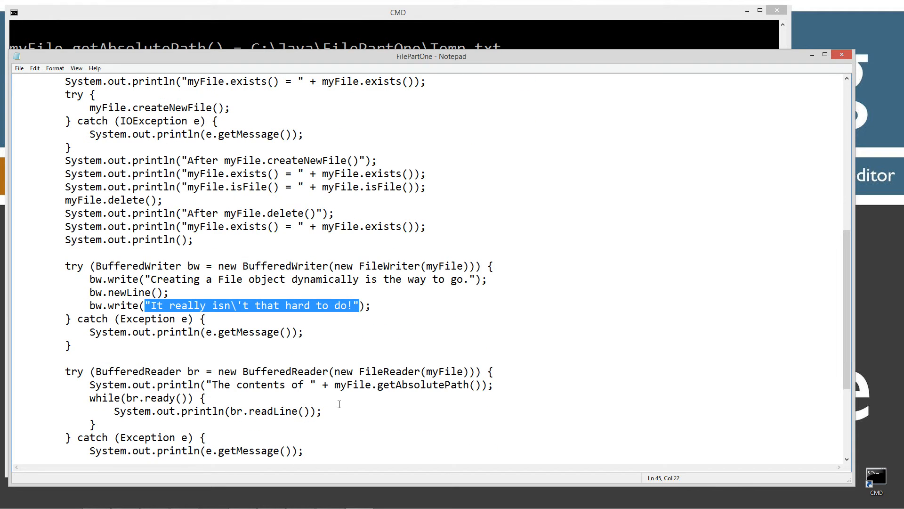
pyautogui.scroll(-1, 339, 404)
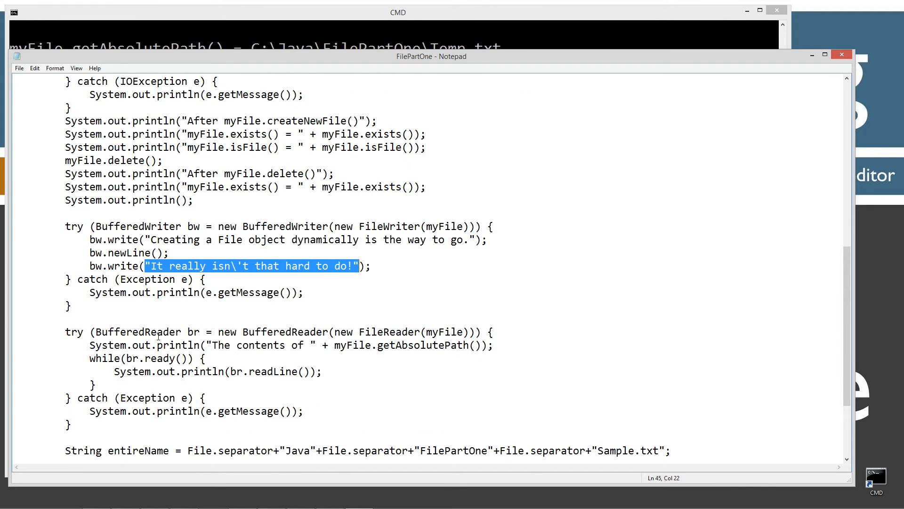
pyautogui.click(192, 331)
pyautogui.click(261, 332)
pyautogui.moveTo(359, 333); pyautogui.dragTo(422, 332)
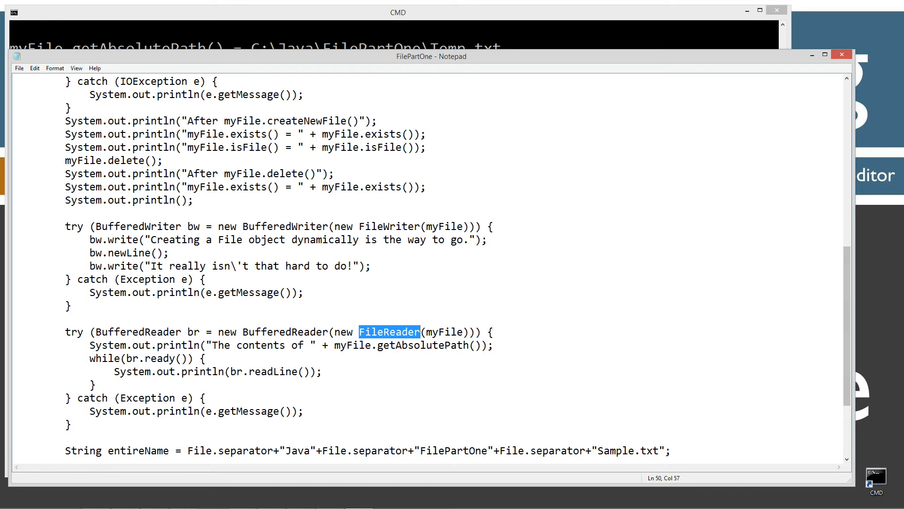
pyautogui.moveTo(426, 332); pyautogui.dragTo(463, 332)
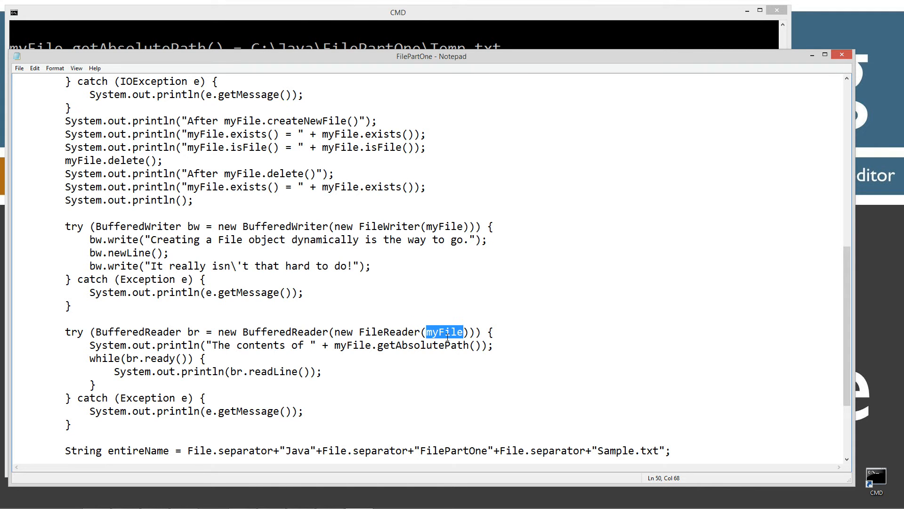
pyautogui.click(444, 332)
pyautogui.click(91, 346)
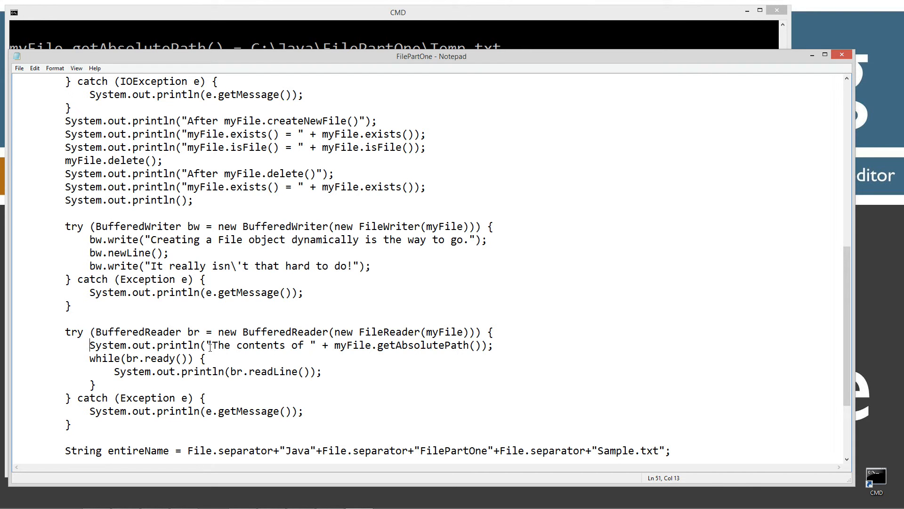
pyautogui.moveTo(207, 345); pyautogui.dragTo(498, 344)
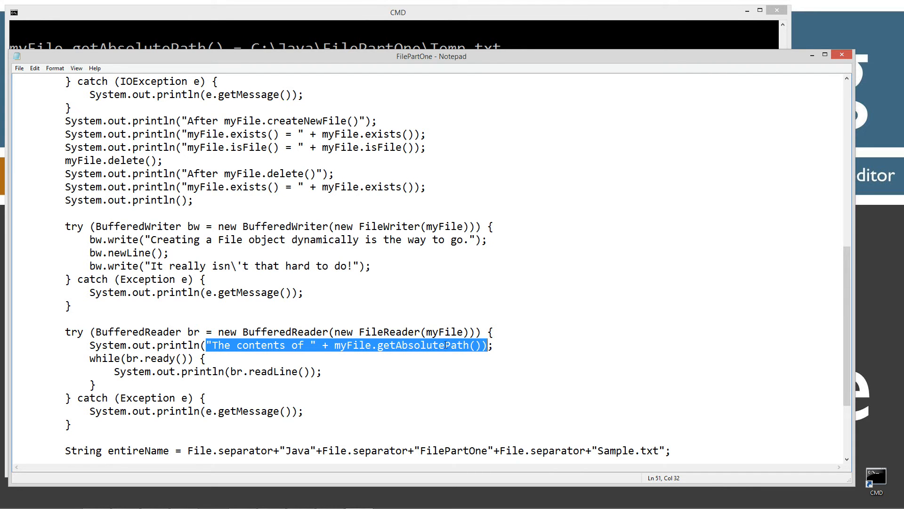
pyautogui.click(411, 349)
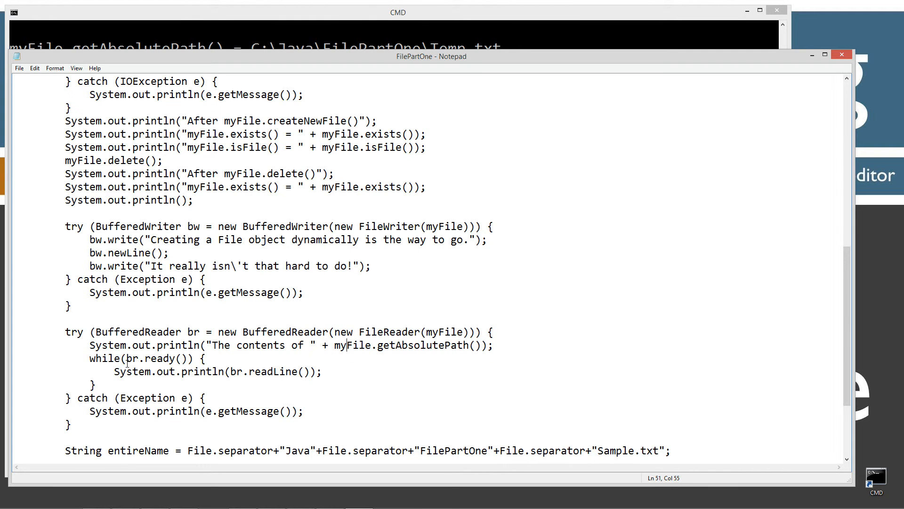
pyautogui.moveTo(89, 357); pyautogui.dragTo(118, 383)
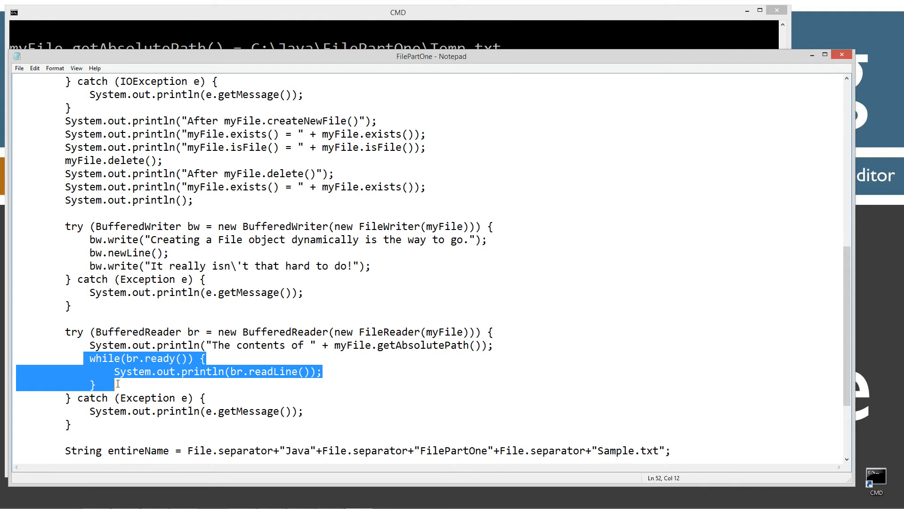
pyautogui.click(269, 28)
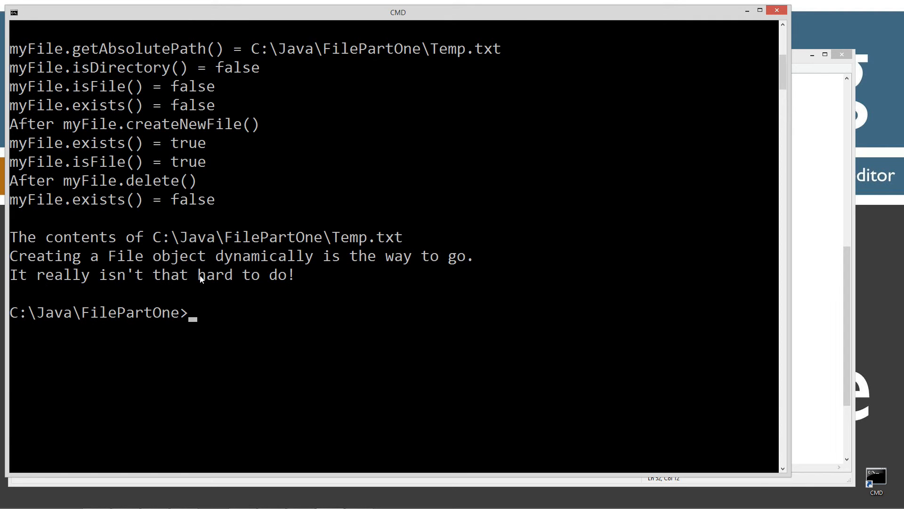
pyautogui.click(804, 340)
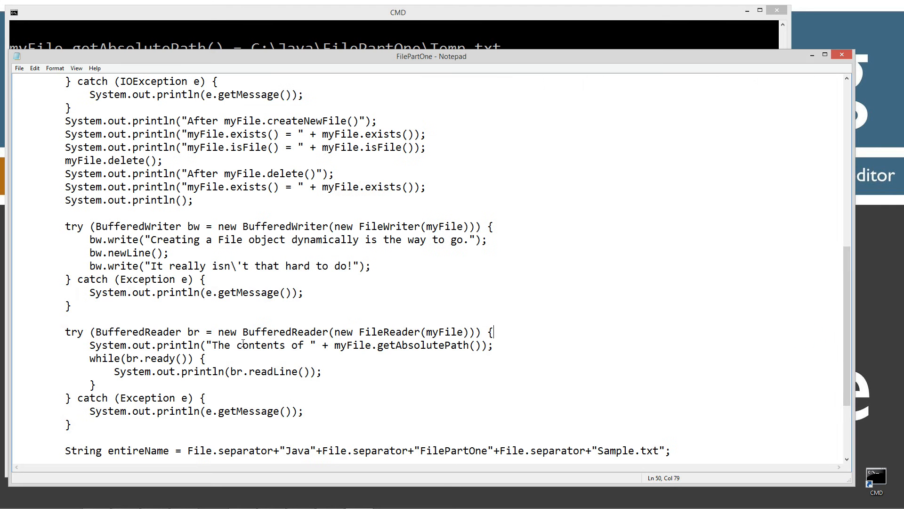
pyautogui.moveTo(57, 222)
pyautogui.mouseDown()
pyautogui.moveTo(71, 307)
pyautogui.moveTo(71, 426)
pyautogui.mouseUp()
pyautogui.click(55, 327)
pyautogui.scroll(-3, 424, 283)
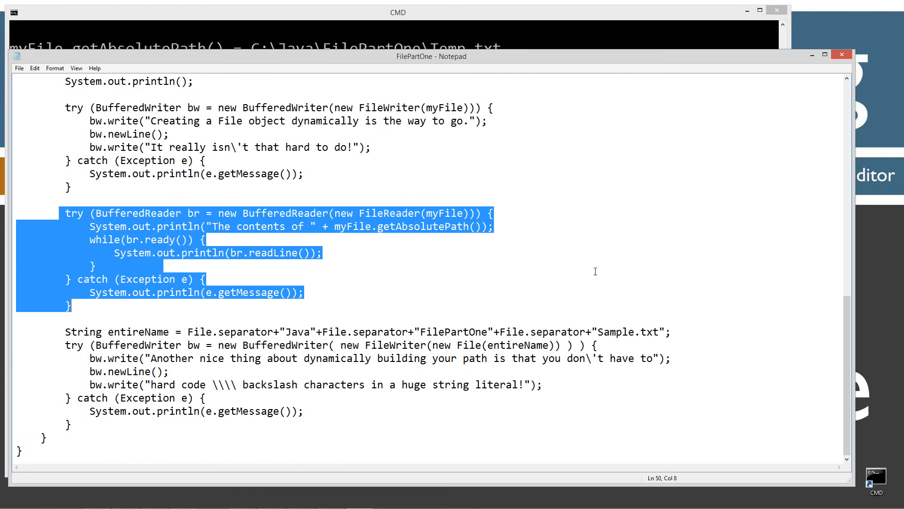
# Step: List the FilePartOne folder with dir and launch notepad Temp.txt from the prompt
pyautogui.click(390, 31)
pyautogui.write('dir')
pyautogui.press('Return')
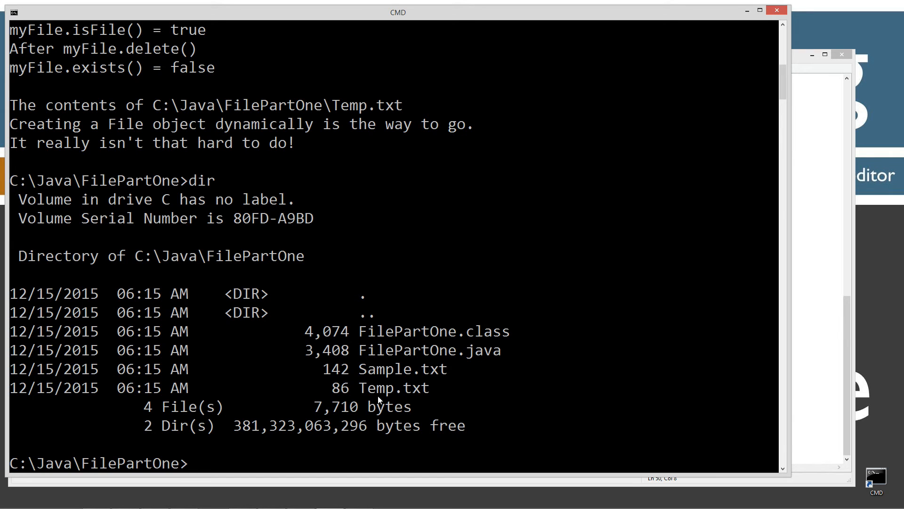
pyautogui.write('notepad')
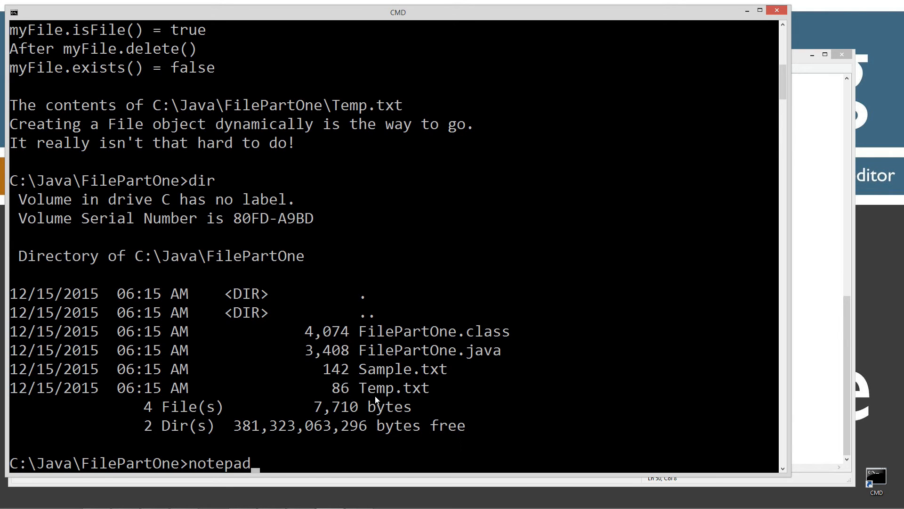
pyautogui.write(' Tesm')
pyautogui.press('BackSpace')
pyautogui.press('BackSpace')
pyautogui.write('mpt')
pyautogui.press('BackSpace')
pyautogui.write('.')
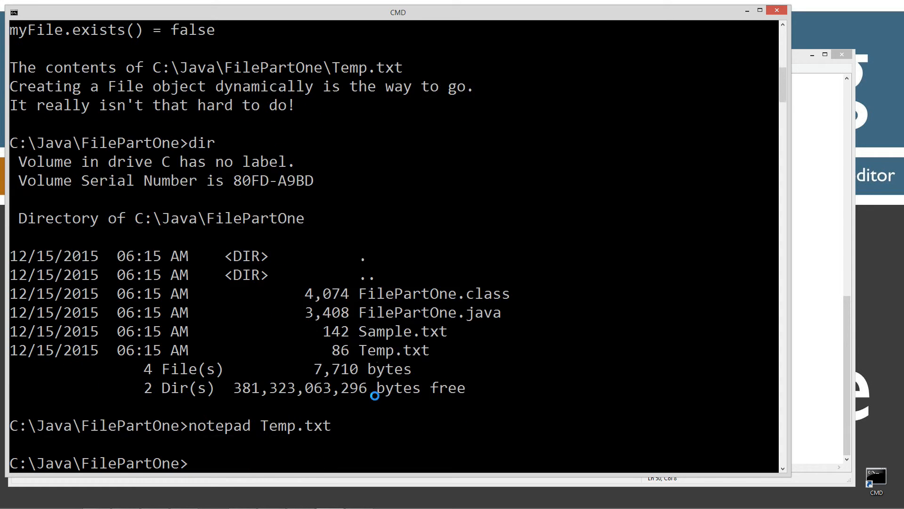
pyautogui.write('txt')
pyautogui.press('Return')
# Step: Select all of Temp.txt's two written lines, then close its window
pyautogui.click(294, 90)
pyautogui.hotkey('ctrl', 'a')
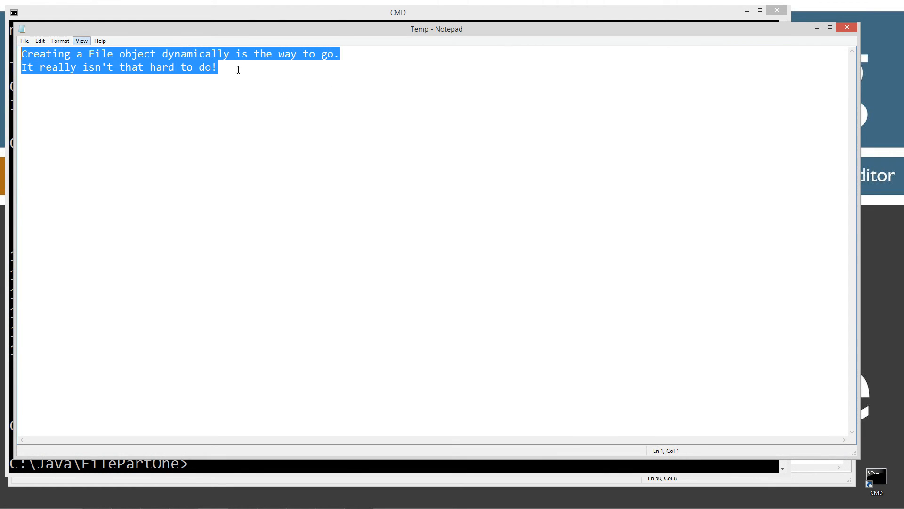
pyautogui.click(848, 29)
pyautogui.click(807, 401)
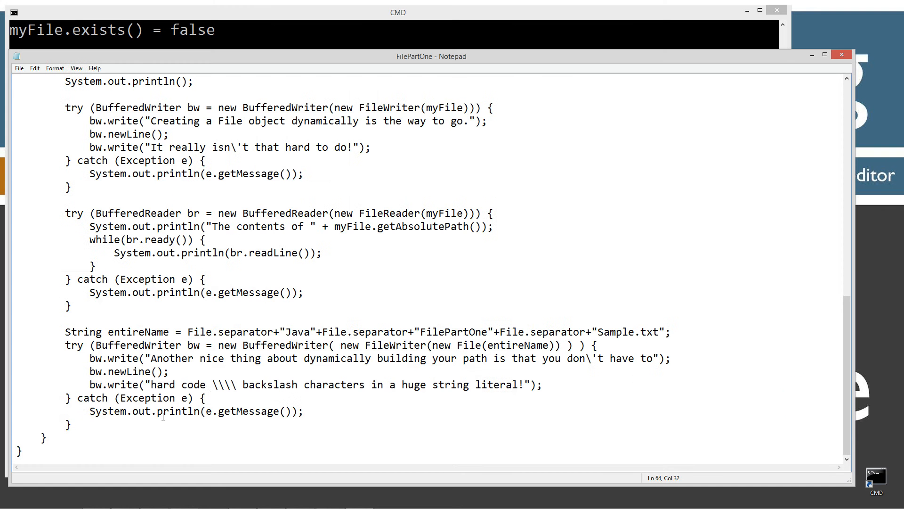
pyautogui.moveTo(63, 330); pyautogui.dragTo(69, 426)
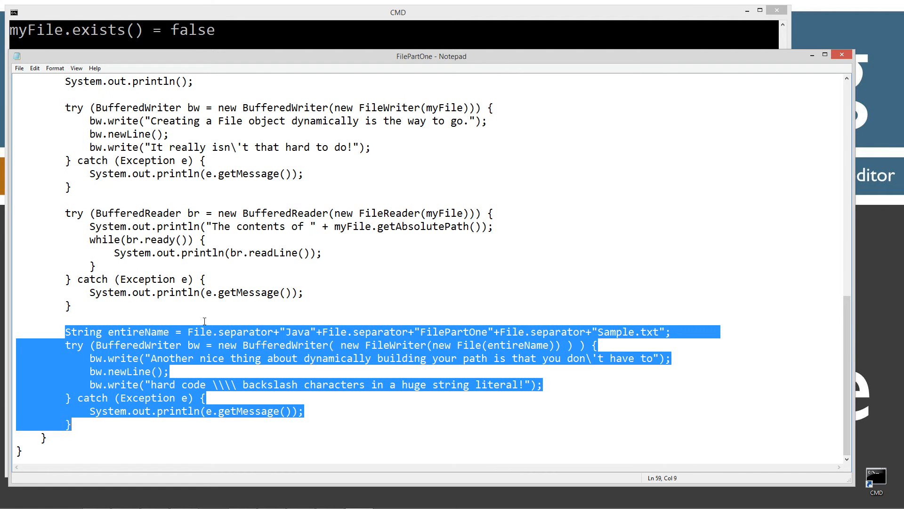
pyautogui.click(162, 331)
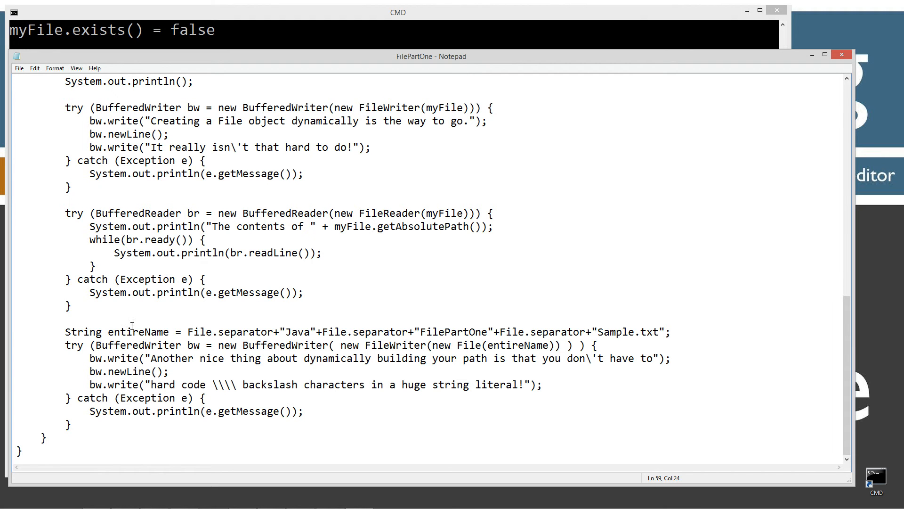
pyautogui.moveTo(188, 331); pyautogui.dragTo(336, 332)
pyautogui.click(445, 331)
pyautogui.click(516, 332)
pyautogui.moveTo(610, 331); pyautogui.dragTo(618, 331)
pyautogui.moveTo(676, 332); pyautogui.dragTo(188, 331)
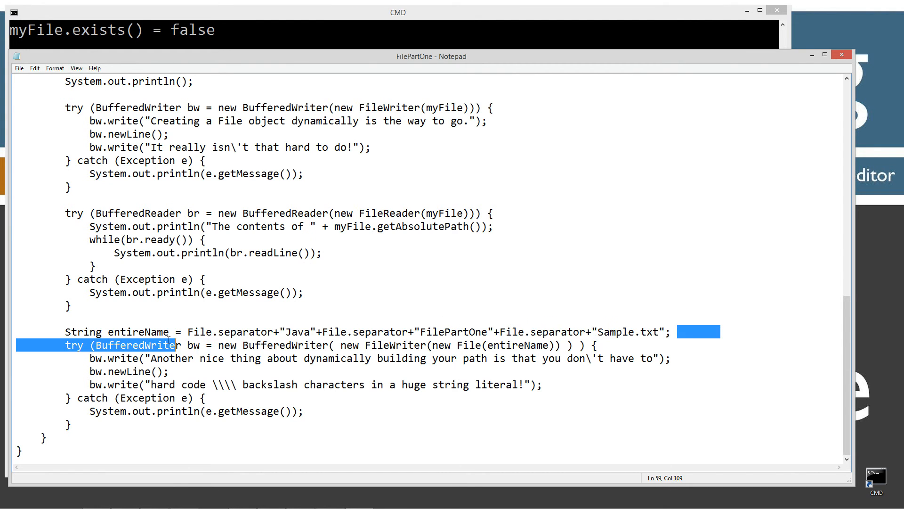
pyautogui.click(253, 334)
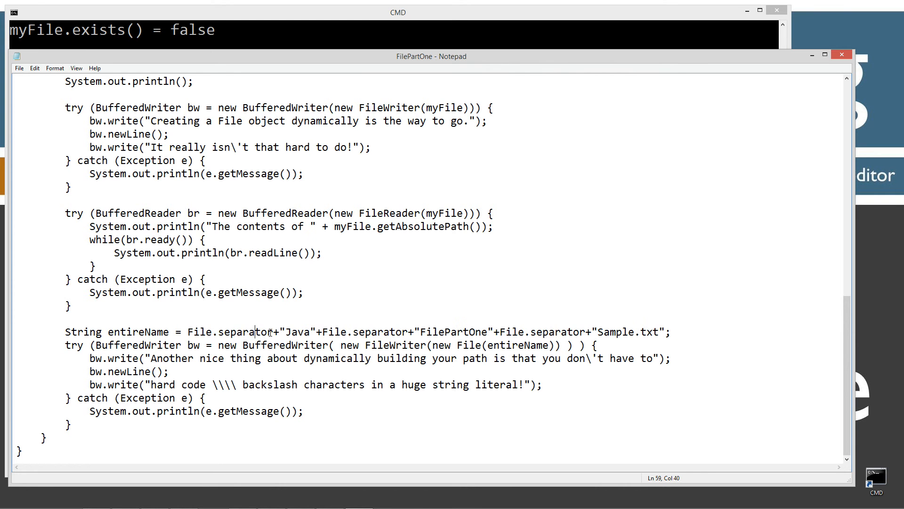
pyautogui.moveTo(276, 331); pyautogui.dragTo(188, 331)
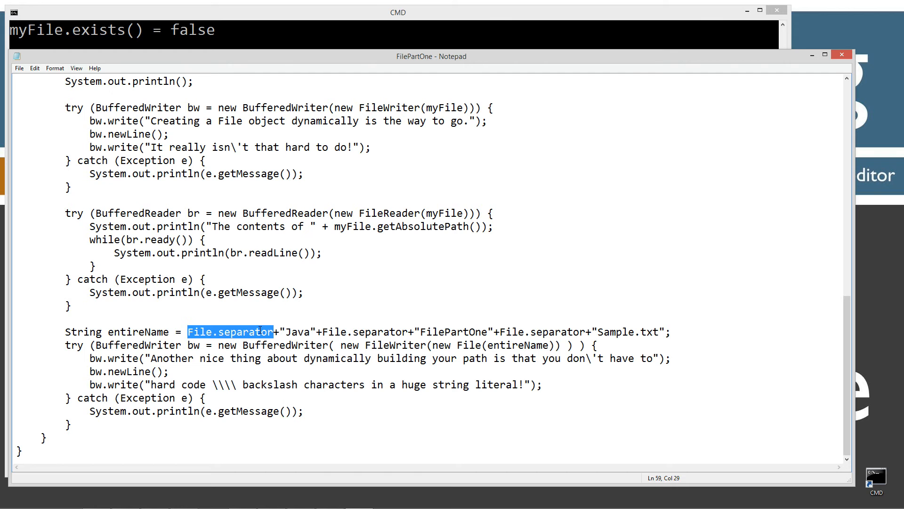
pyautogui.click(304, 334)
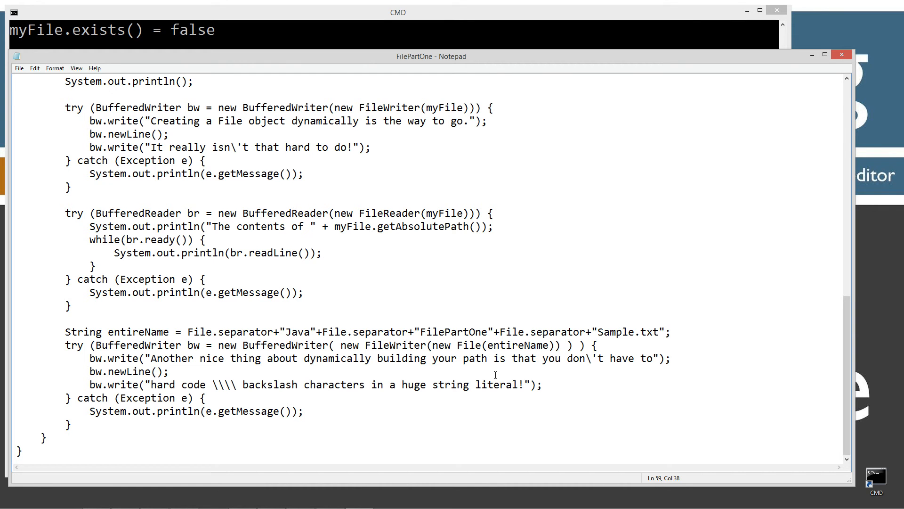
pyautogui.click(154, 347)
pyautogui.click(438, 347)
pyautogui.moveTo(432, 346); pyautogui.dragTo(558, 345)
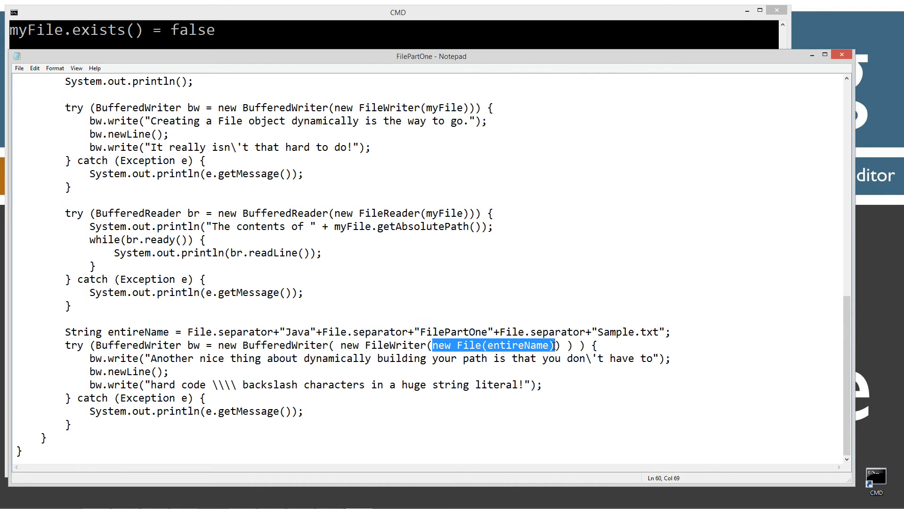
pyautogui.click(145, 332)
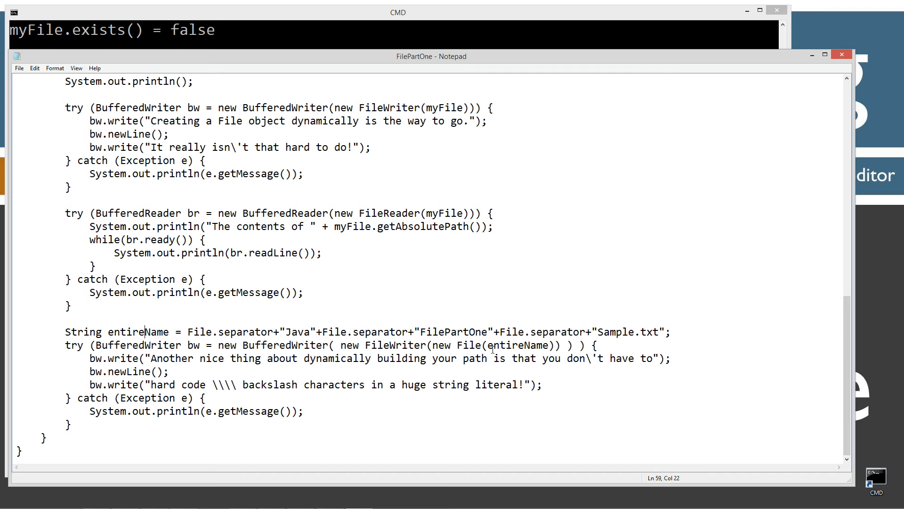
pyautogui.moveTo(456, 345); pyautogui.dragTo(555, 346)
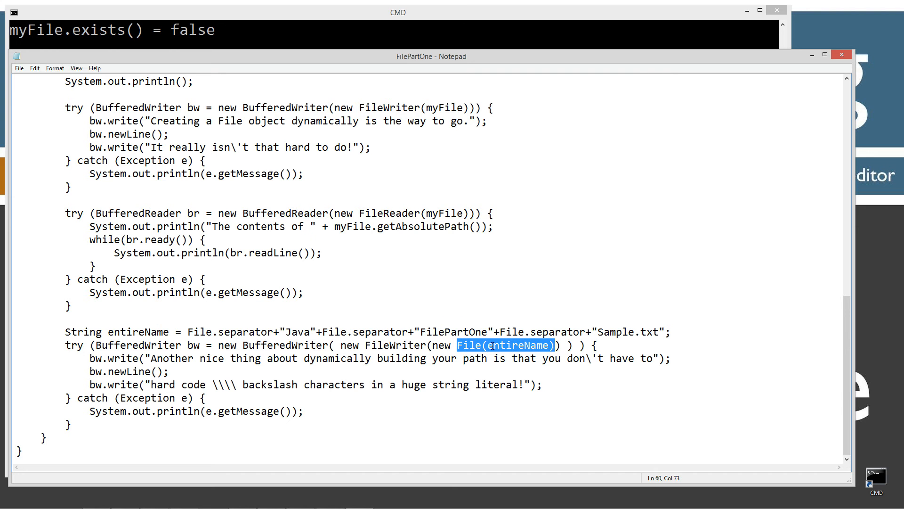
pyautogui.moveTo(488, 346); pyautogui.dragTo(550, 345)
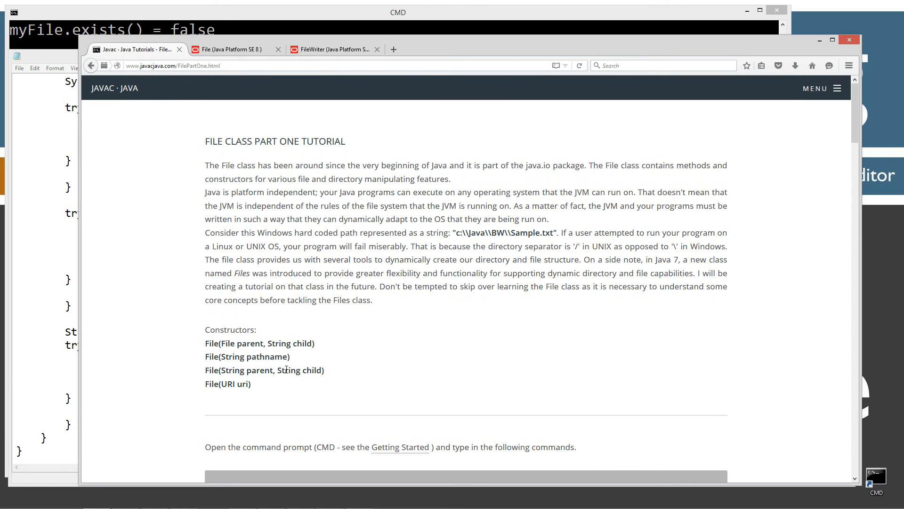
pyautogui.moveTo(291, 357); pyautogui.dragTo(204, 356)
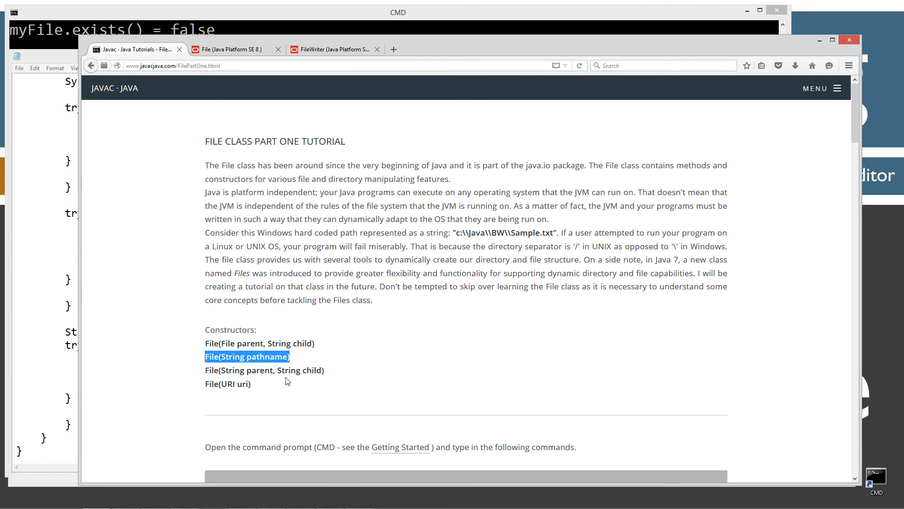
pyautogui.click(818, 40)
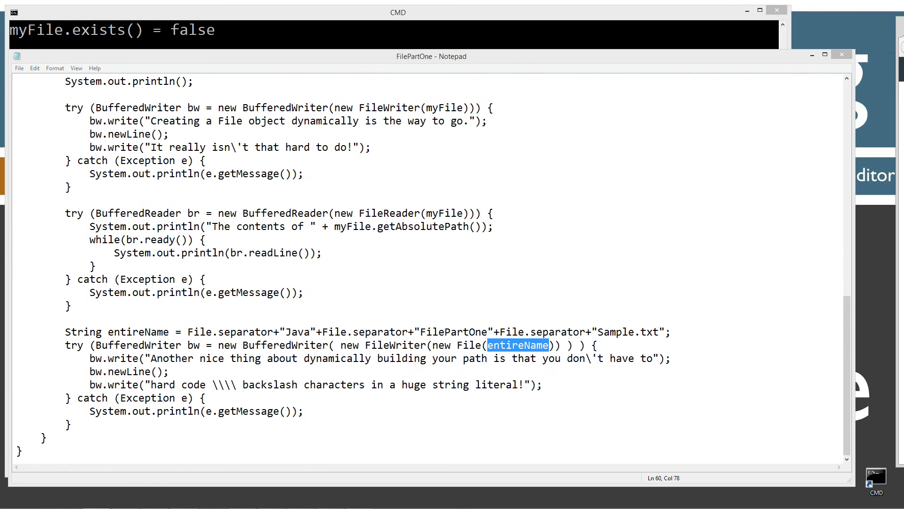
# Step: Point out the two Sample.txt bw.write calls, then bring the Command Prompt listing forward
pyautogui.click(232, 358)
pyautogui.moveTo(148, 358); pyautogui.dragTo(604, 359)
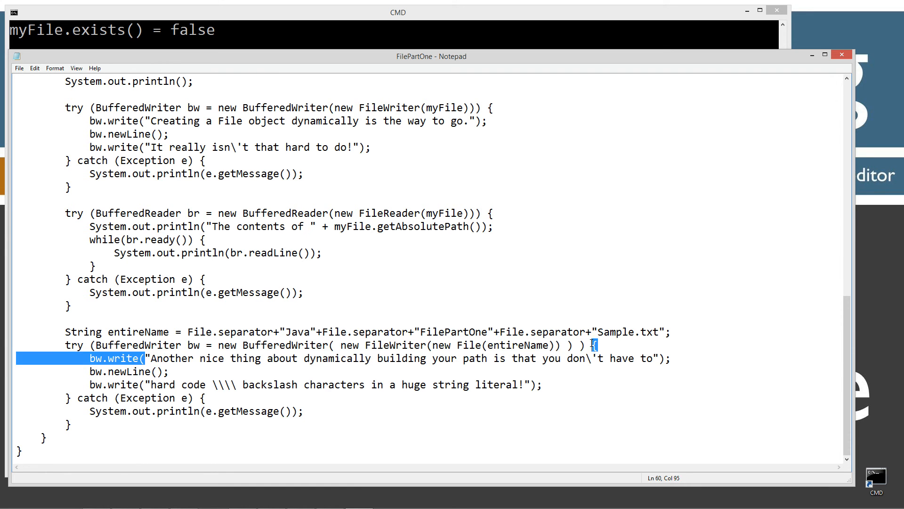
pyautogui.click(147, 385)
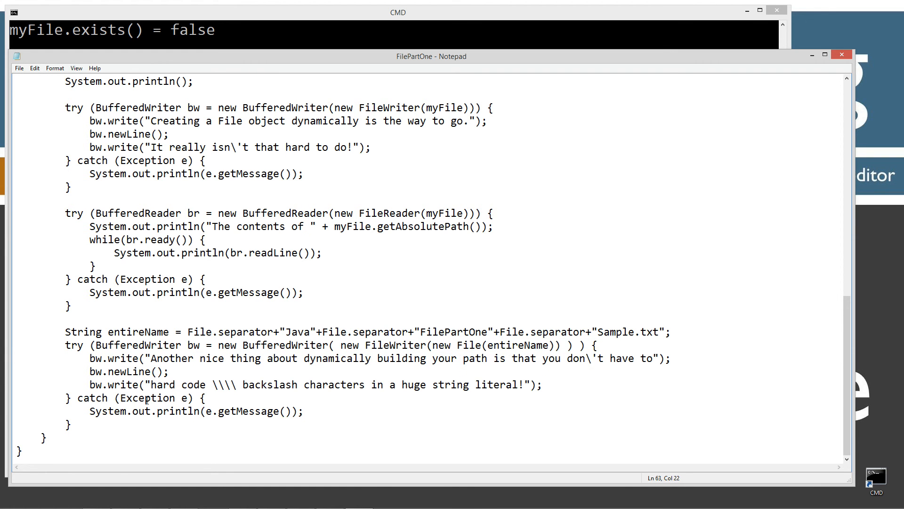
pyautogui.click(332, 32)
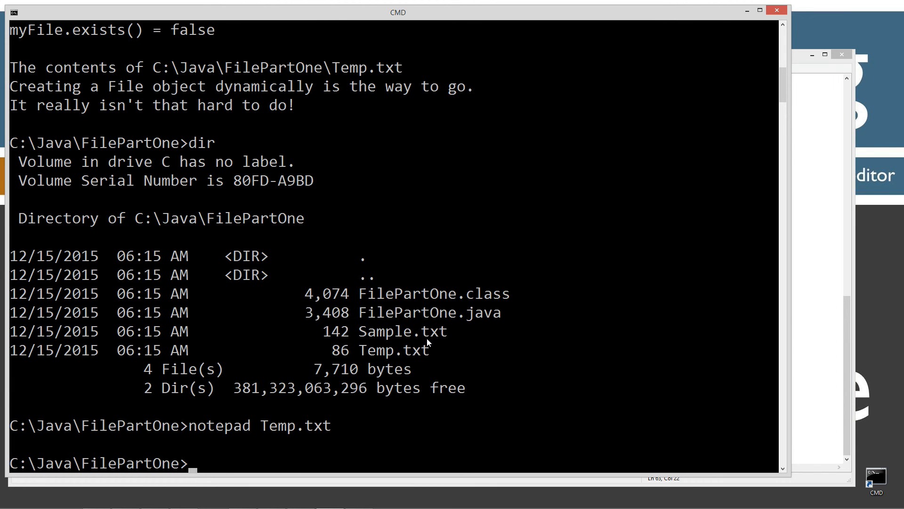
pyautogui.write('notepad Sample.txt')
# Step: Launch notepad Sample.txt and point out the double backslashes in its first line
pyautogui.press('Return')
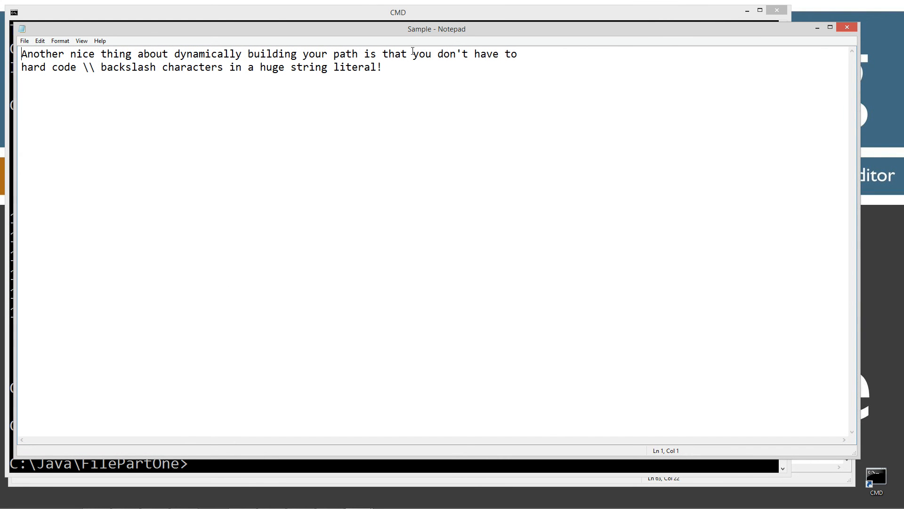
pyautogui.doubleClick(85, 67)
pyautogui.moveTo(51, 67); pyautogui.dragTo(93, 67)
pyautogui.click(87, 68)
# Step: Check the end of Sample.txt's second line, then close the file
pyautogui.click(126, 67)
pyautogui.click(771, 103)
pyautogui.click(844, 27)
pyautogui.click(809, 165)
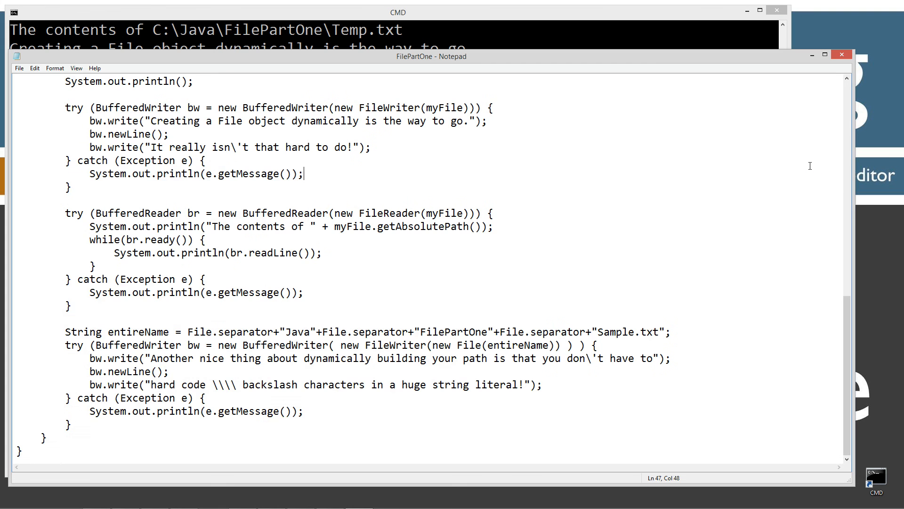
pyautogui.click(311, 279)
pyautogui.scroll(4, 410, 350)
pyautogui.scroll(5, 410, 349)
pyautogui.scroll(5, 411, 349)
pyautogui.scroll(5, 410, 349)
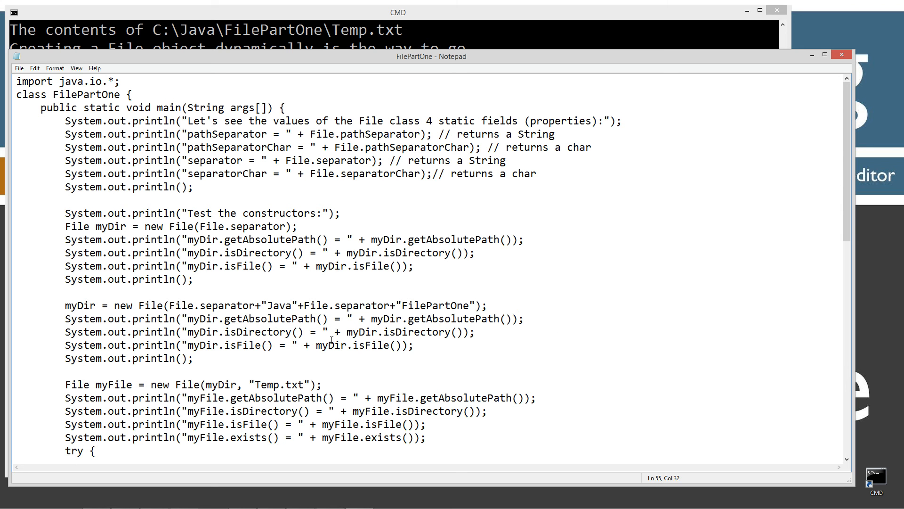
pyautogui.scroll(-3, 498, 357)
pyautogui.scroll(-3, 481, 374)
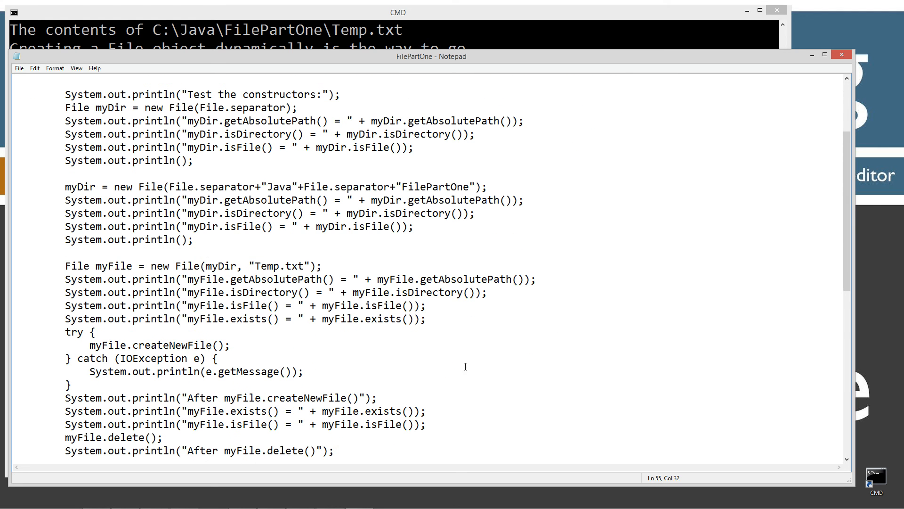
pyautogui.scroll(-3, 422, 397)
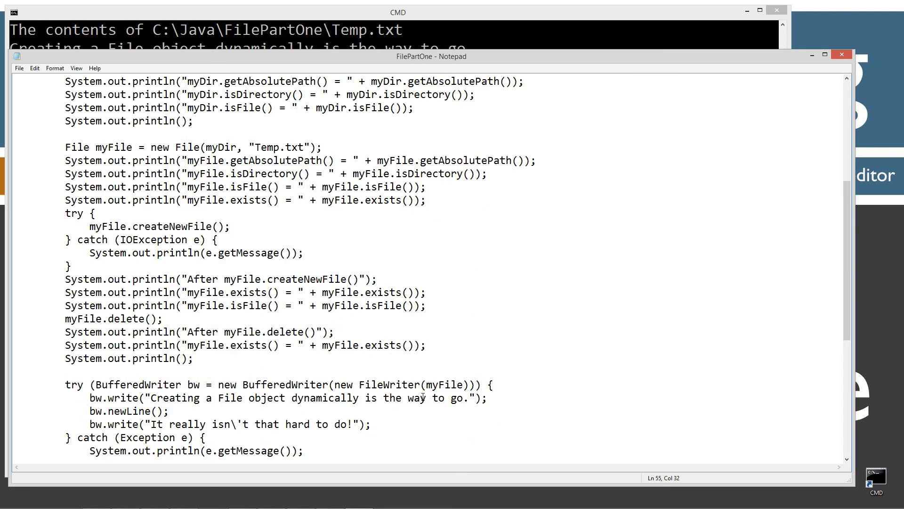
pyautogui.scroll(-3, 423, 398)
pyautogui.scroll(-1, 423, 402)
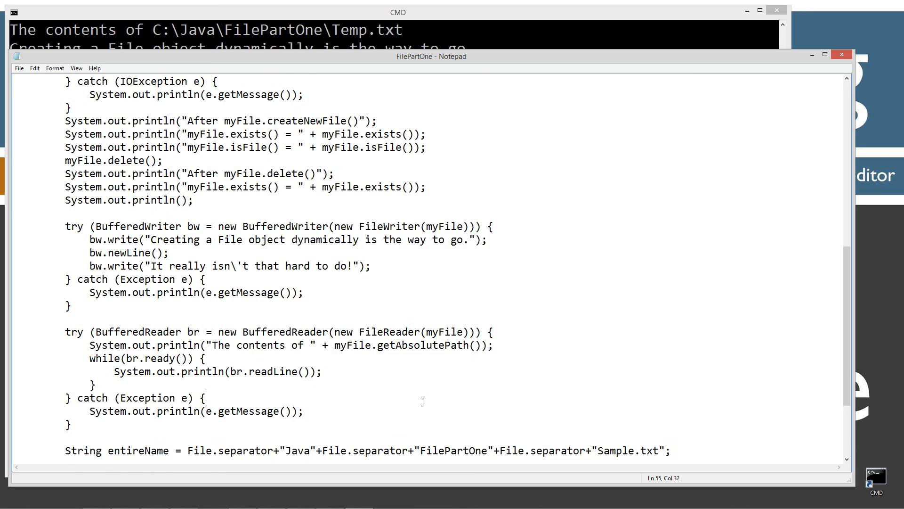
pyautogui.scroll(-1, 423, 401)
pyautogui.scroll(-1, 422, 404)
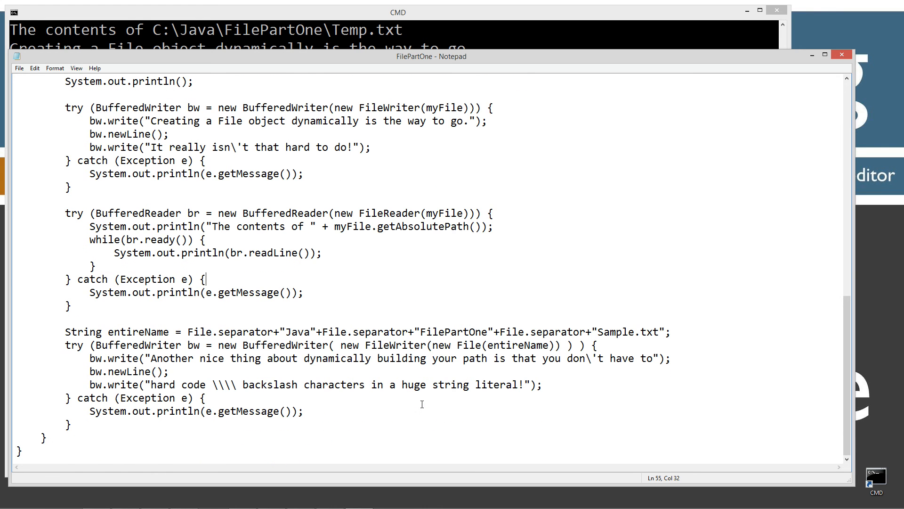